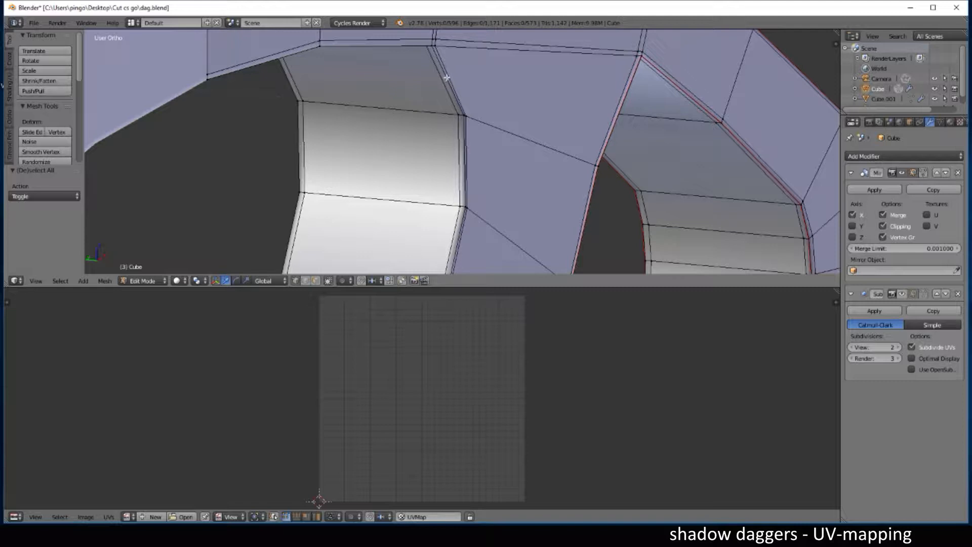
- Mark the edge loop around the handle's large middle opening as a seam on one face of the mesh
{"action": "right_click", "coordinate": [334, 45], "text": "alt+shift"}
{"action": "scroll", "coordinate": [395, 77], "scroll_direction": "down", "scroll_amount": 4}
{"action": "middle_click_drag", "start_coordinate": [395, 77], "coordinate": [499, 107]}
{"action": "scroll", "coordinate": [459, 216], "scroll_direction": "up", "scroll_amount": 3}
{"action": "key", "text": "ctrl+e"}
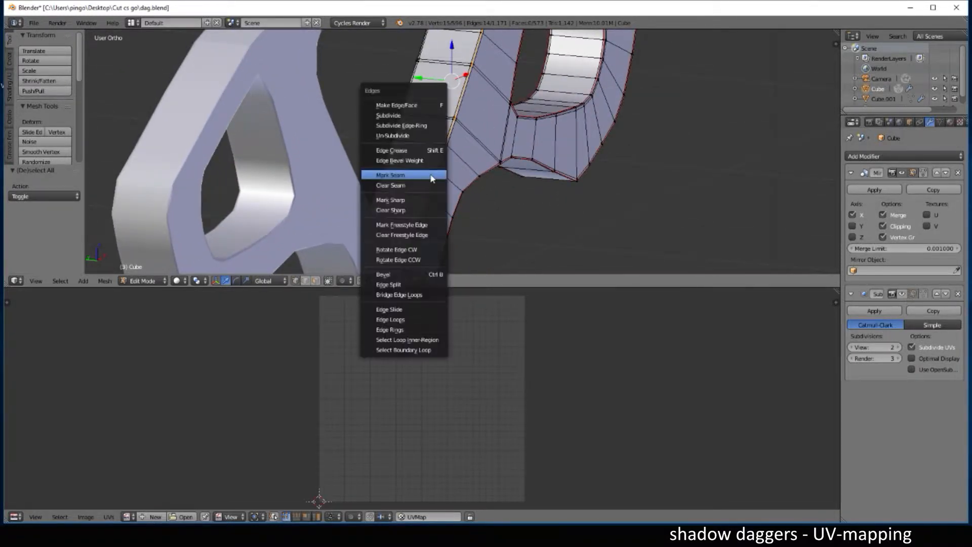
{"action": "left_click", "coordinate": [432, 174]}
- Mark the matching edge loop of the middle opening on the opposite face as a seam, including the edges under the top bar
{"action": "scroll", "coordinate": [443, 178], "scroll_direction": "down", "scroll_amount": 2}
{"action": "middle_click_drag", "start_coordinate": [443, 178], "coordinate": [511, 163]}
{"action": "scroll", "coordinate": [511, 163], "scroll_direction": "up", "scroll_amount": 4}
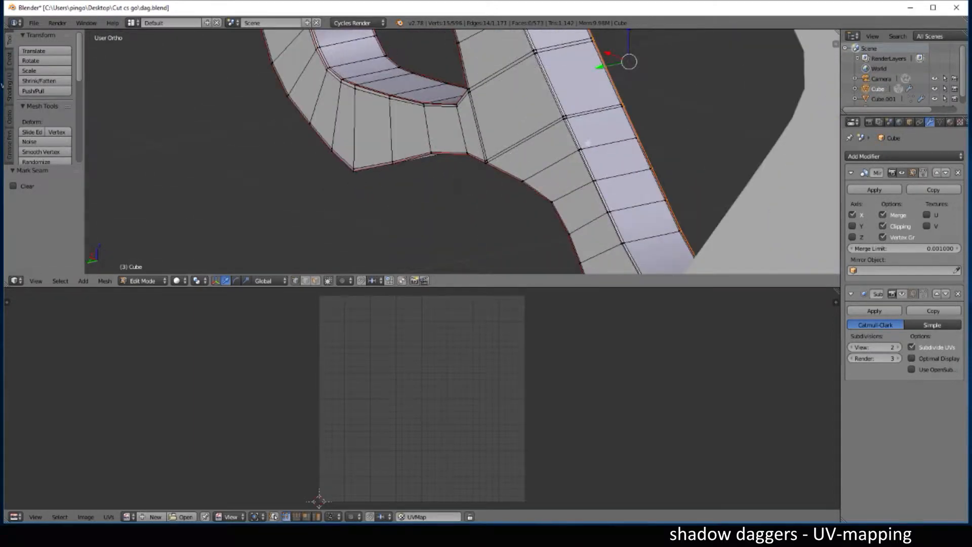
{"action": "key", "text": "a"}
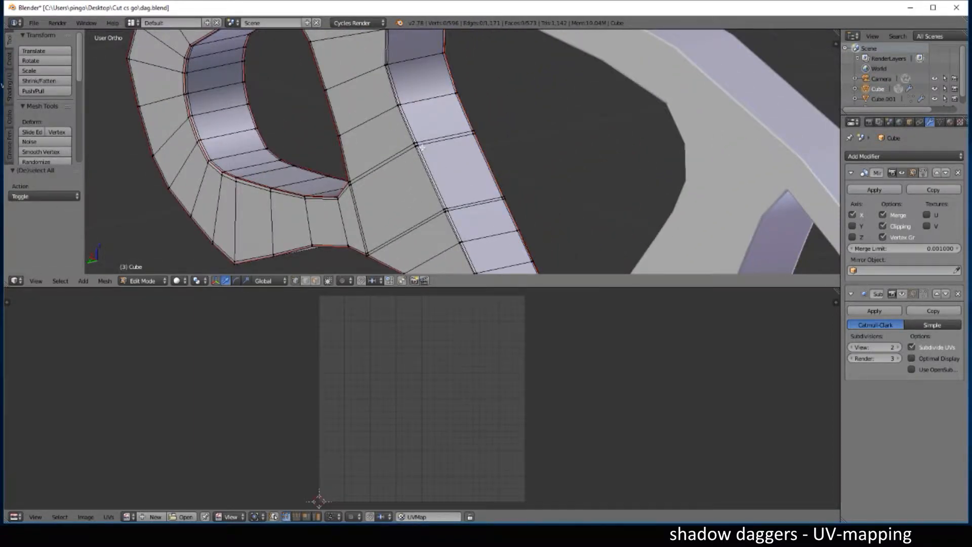
{"action": "scroll", "coordinate": [422, 147], "scroll_direction": "up", "scroll_amount": 3}
{"action": "left_click", "coordinate": [354, 115], "text": "alt"}
{"action": "scroll", "coordinate": [402, 166], "scroll_direction": "down", "scroll_amount": 4}
{"action": "middle_click_drag", "start_coordinate": [520, 163], "coordinate": [516, 231], "text": "shift"}
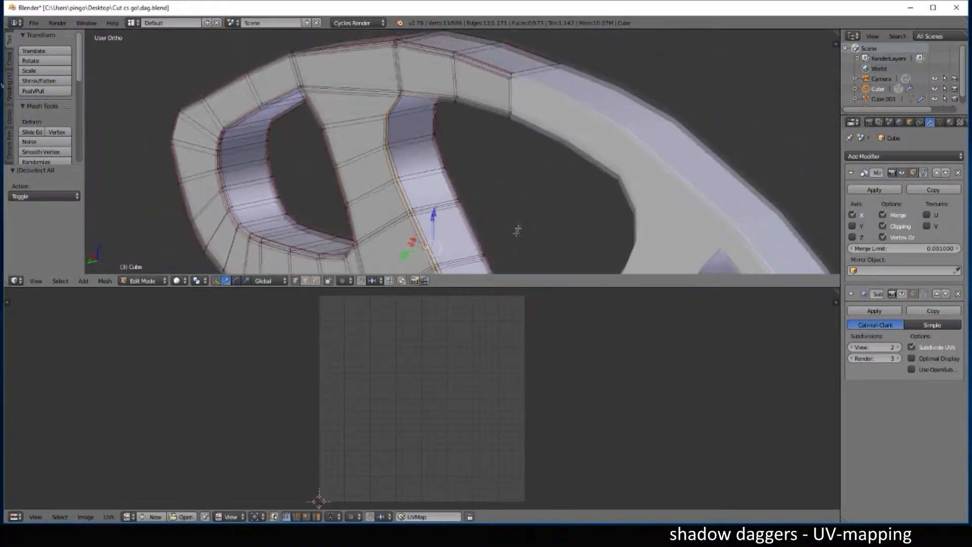
{"action": "scroll", "coordinate": [463, 145], "scroll_direction": "up", "scroll_amount": 4}
{"action": "left_click", "coordinate": [457, 109], "text": "alt+shift"}
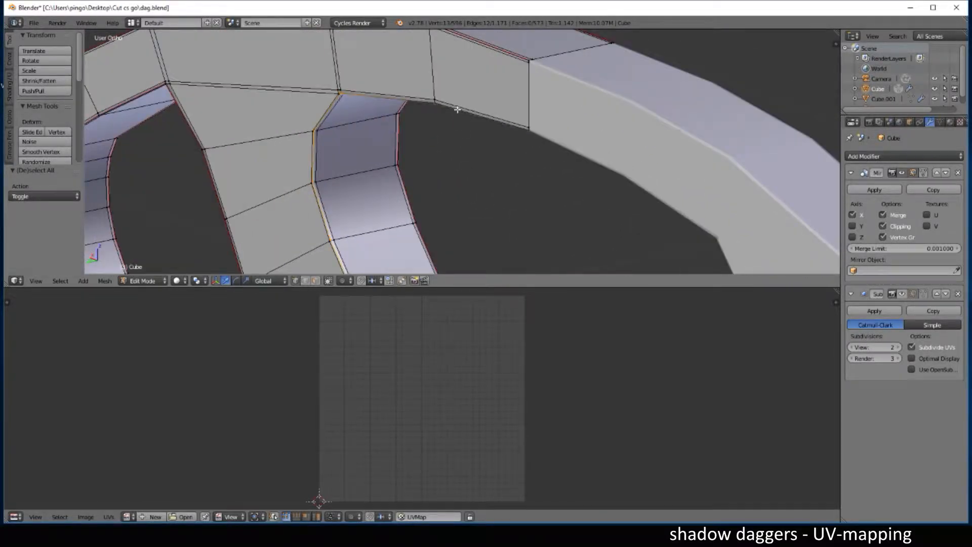
{"action": "key", "text": "ctrl+e"}
{"action": "left_click", "coordinate": [445, 148]}
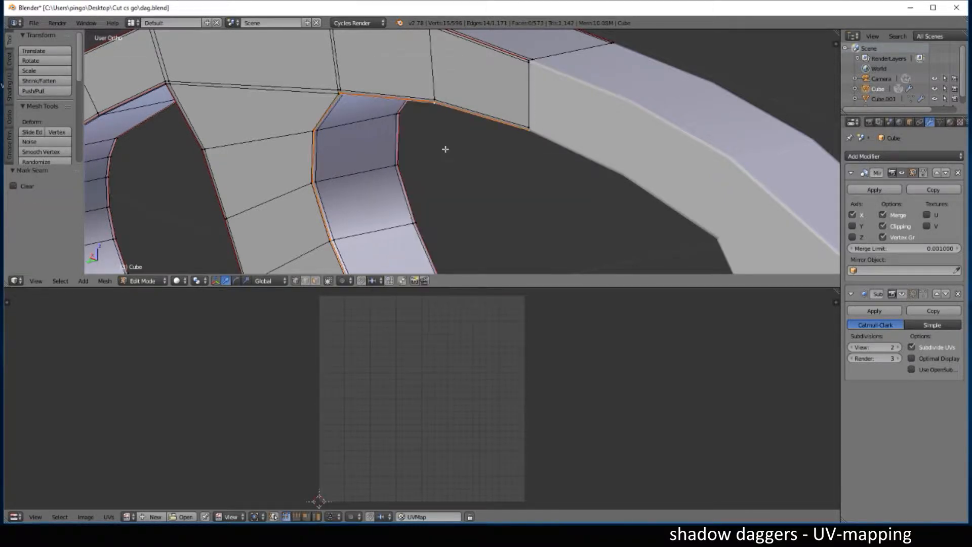
- Look over the whole handle in Object Mode and return to editing its mesh
{"action": "scroll", "coordinate": [446, 152], "scroll_direction": "down", "scroll_amount": 5}
{"action": "key", "text": "Tab"}
{"action": "scroll", "coordinate": [456, 162], "scroll_direction": "down", "scroll_amount": 3}
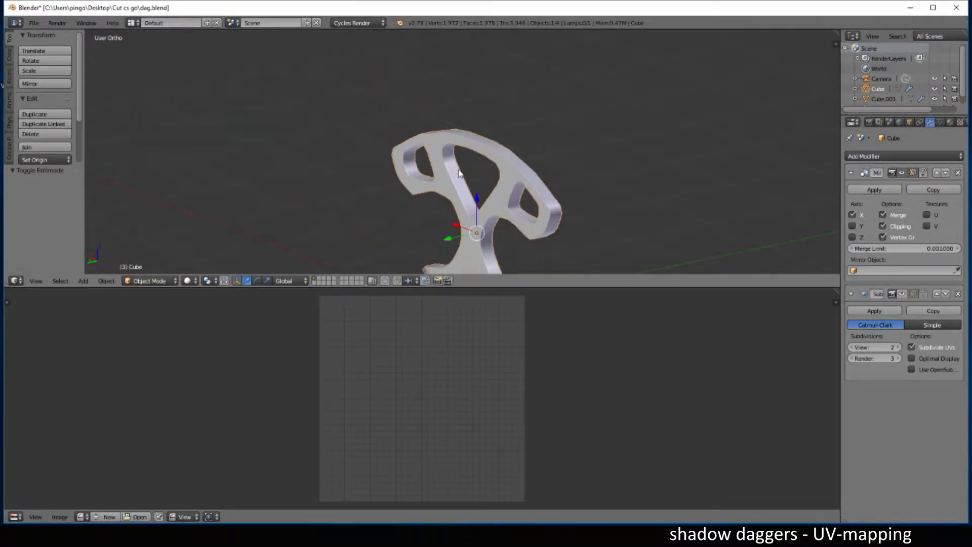
{"action": "key", "text": "a"}
{"action": "middle_click_drag", "start_coordinate": [459, 173], "coordinate": [430, 219]}
{"action": "key", "text": "Tab"}
{"action": "scroll", "coordinate": [431, 218], "scroll_direction": "up", "scroll_amount": 5}
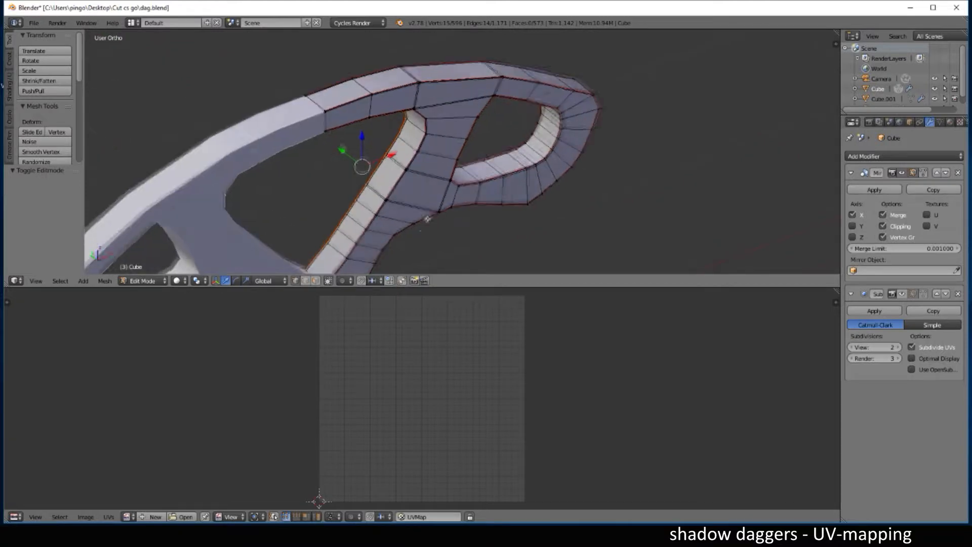
- Mark the short cross edges at the middle opening's V-shaped corner, where the diagonal strut meets the mirror plane, as a seam
{"action": "scroll", "coordinate": [427, 219], "scroll_direction": "up", "scroll_amount": 4}
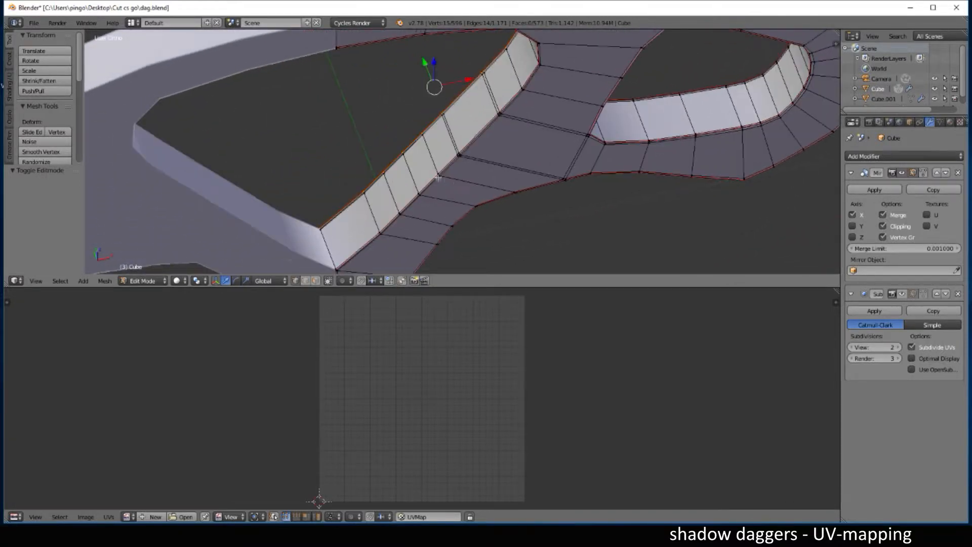
{"action": "scroll", "coordinate": [414, 178], "scroll_direction": "up", "scroll_amount": 2}
{"action": "middle_click_drag", "start_coordinate": [379, 183], "coordinate": [376, 207]}
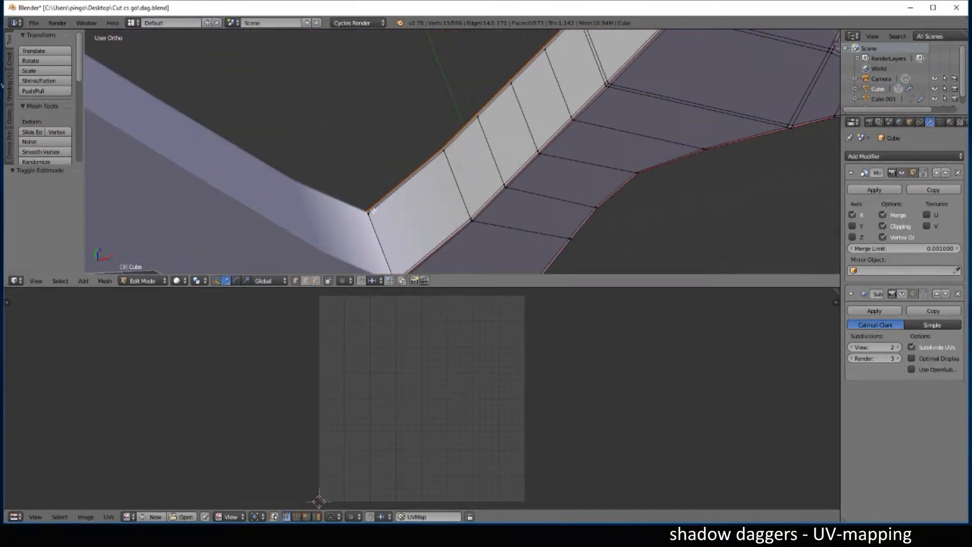
{"action": "right_click", "coordinate": [369, 212]}
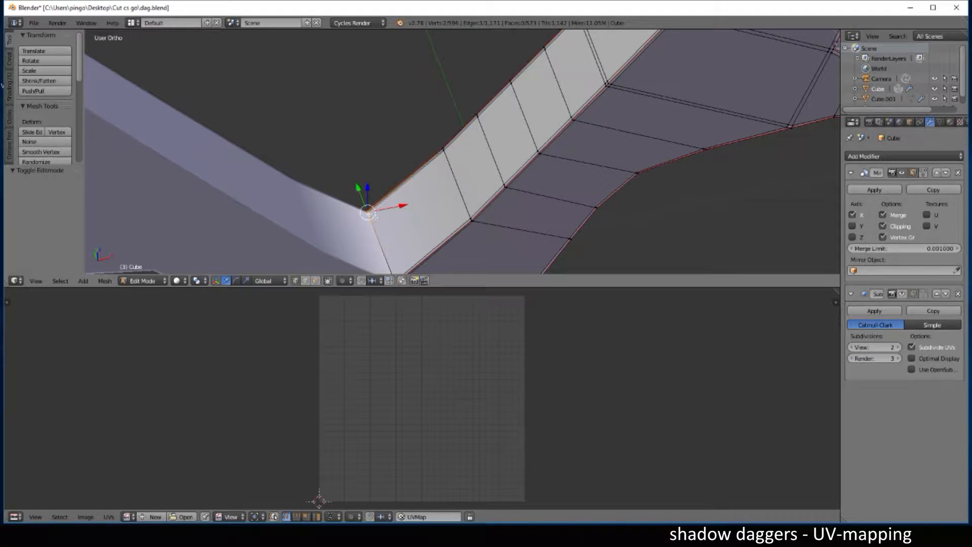
{"action": "middle_click_drag", "start_coordinate": [430, 244], "coordinate": [423, 199]}
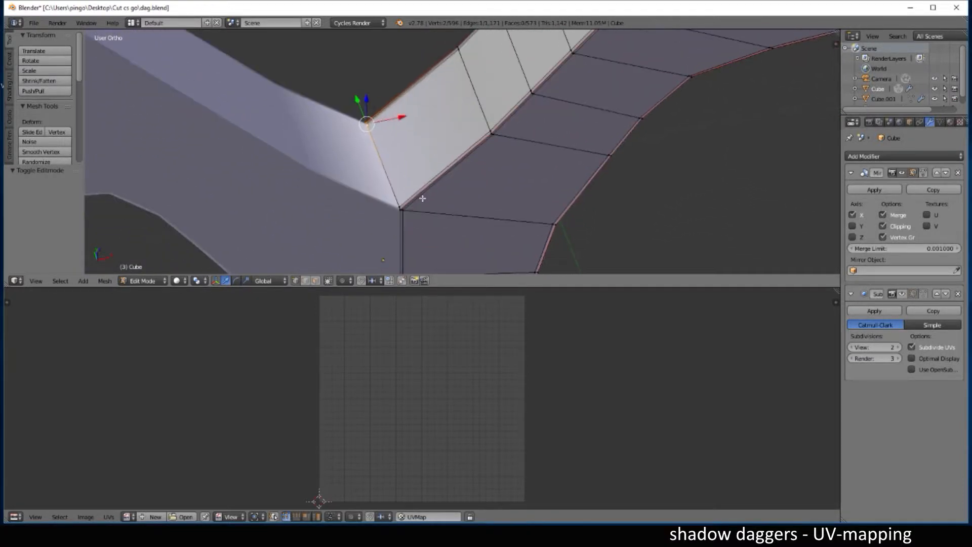
{"action": "right_click", "coordinate": [399, 207], "text": "shift"}
{"action": "right_click", "coordinate": [401, 209], "text": "shift"}
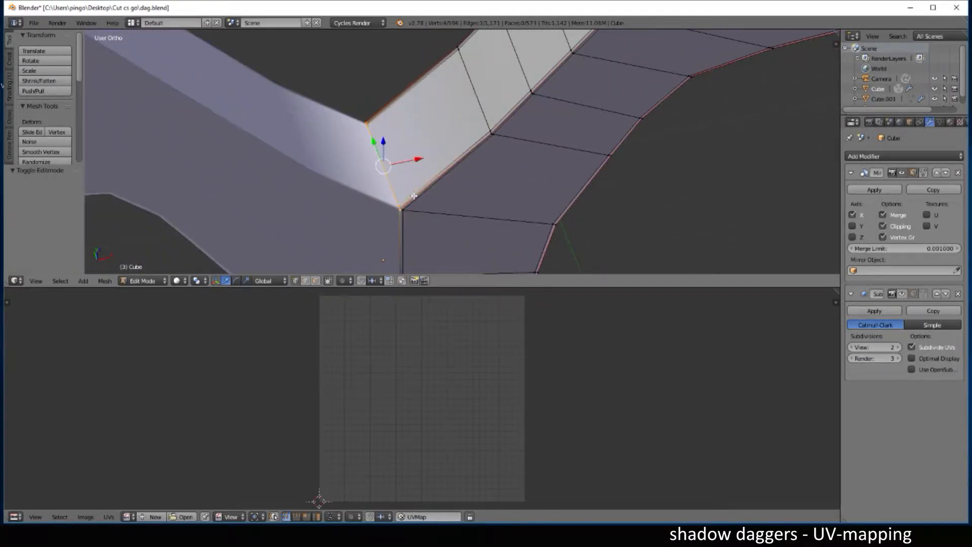
{"action": "middle_click_drag", "start_coordinate": [413, 196], "coordinate": [351, 131]}
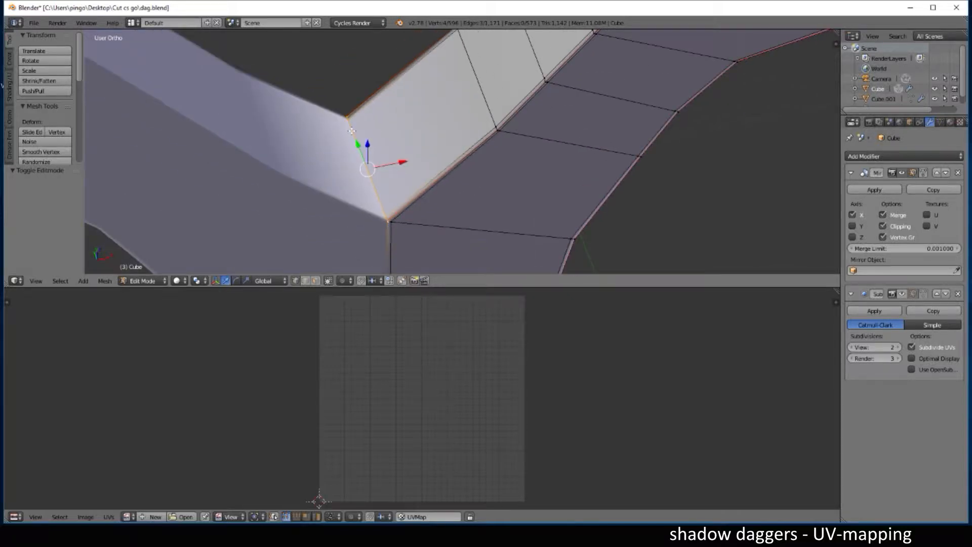
{"action": "key", "text": "ctrl+e"}
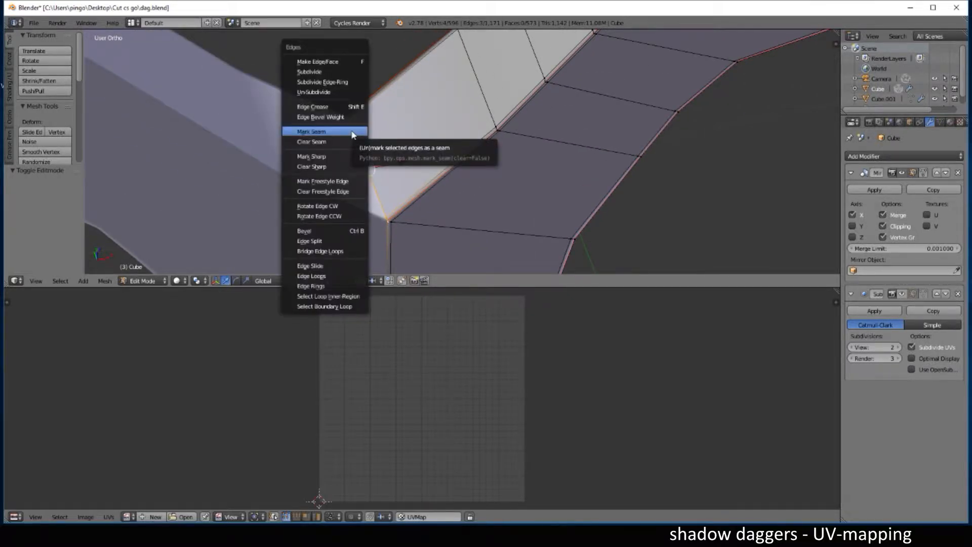
{"action": "left_click", "coordinate": [353, 134]}
- Select the entire handle mesh and unwrap it into the UV layout
{"action": "scroll", "coordinate": [464, 85], "scroll_direction": "down", "scroll_amount": 5}
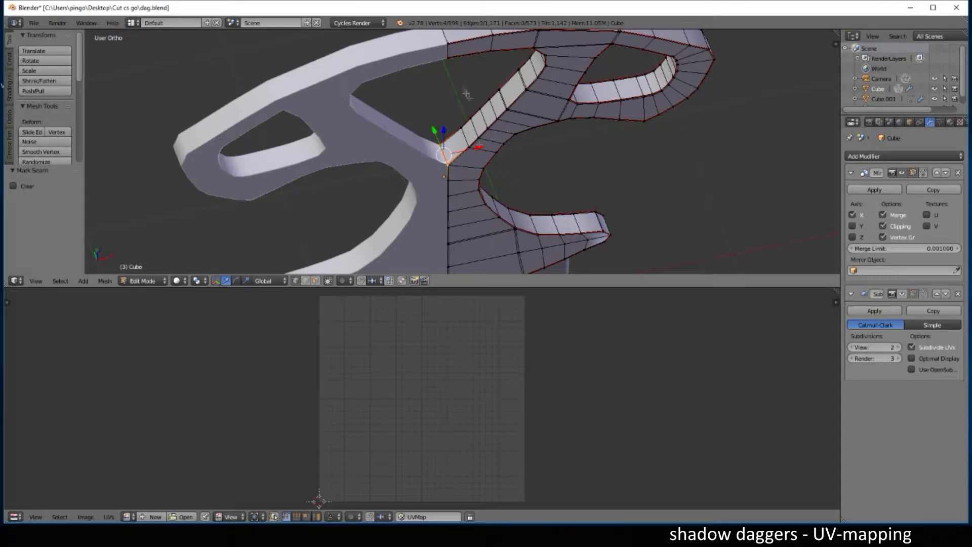
{"action": "scroll", "coordinate": [463, 85], "scroll_direction": "down", "scroll_amount": 5}
{"action": "key", "text": "a"}
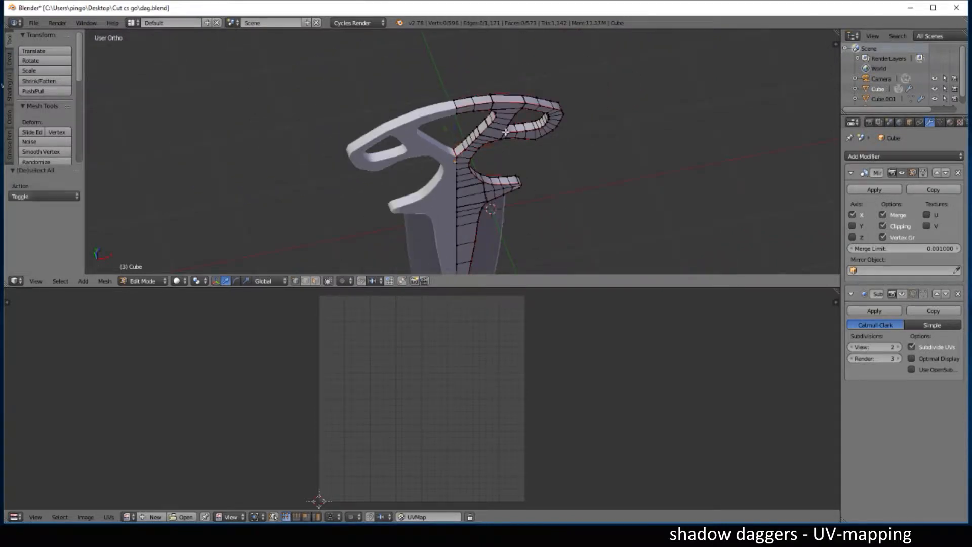
{"action": "key", "text": "a"}
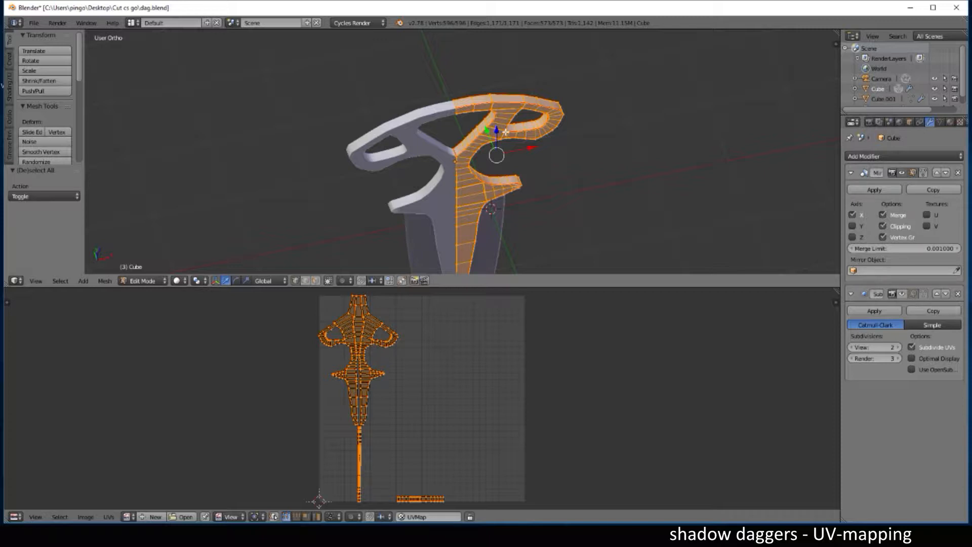
{"action": "key", "text": "u"}
{"action": "left_click", "coordinate": [505, 130]}
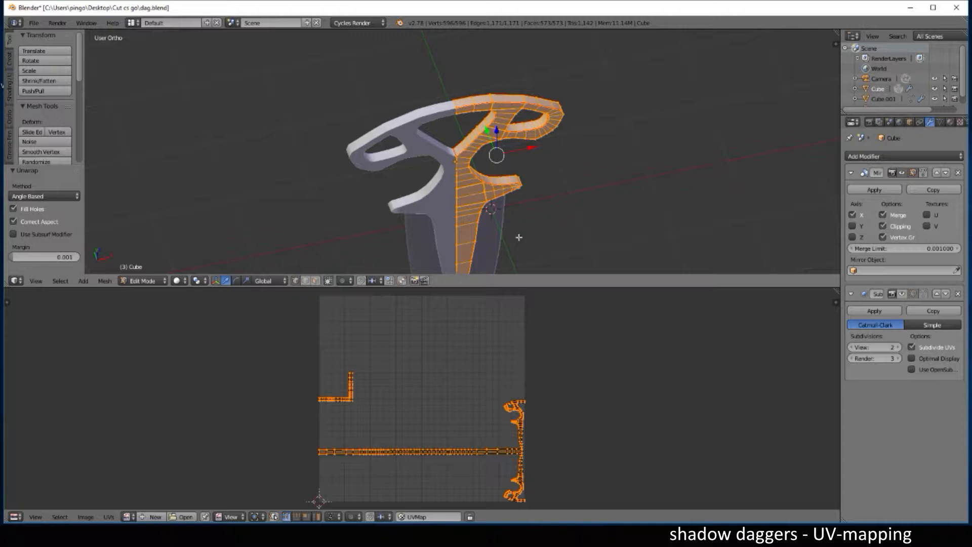
- Examine the pointed lower tip of the handle mesh in wireframe and solid shading for missing seams
{"action": "scroll", "coordinate": [519, 237], "scroll_direction": "down", "scroll_amount": 5}
{"action": "scroll", "coordinate": [517, 229], "scroll_direction": "up", "scroll_amount": 2}
{"action": "middle_click_drag", "start_coordinate": [515, 228], "coordinate": [481, 201]}
{"action": "scroll", "coordinate": [507, 224], "scroll_direction": "up", "scroll_amount": 8}
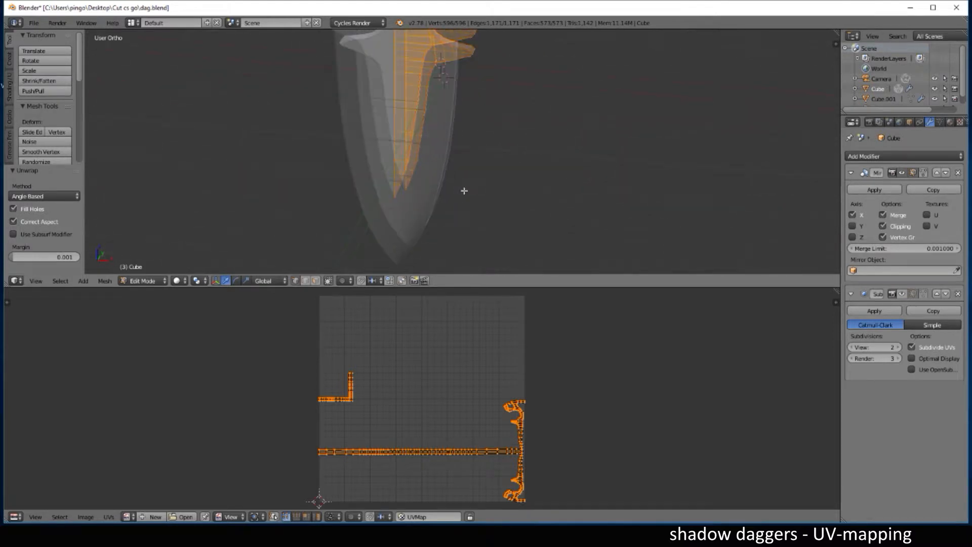
{"action": "middle_click_drag", "start_coordinate": [407, 223], "coordinate": [541, 211], "text": "shift"}
{"action": "scroll", "coordinate": [465, 249], "scroll_direction": "up", "scroll_amount": 3}
{"action": "scroll", "coordinate": [465, 249], "scroll_direction": "down", "scroll_amount": 1}
{"action": "middle_click_drag", "start_coordinate": [484, 245], "coordinate": [476, 230]}
{"action": "middle_click_drag", "start_coordinate": [557, 243], "coordinate": [497, 127], "text": "shift"}
{"action": "scroll", "coordinate": [495, 131], "scroll_direction": "up", "scroll_amount": 9}
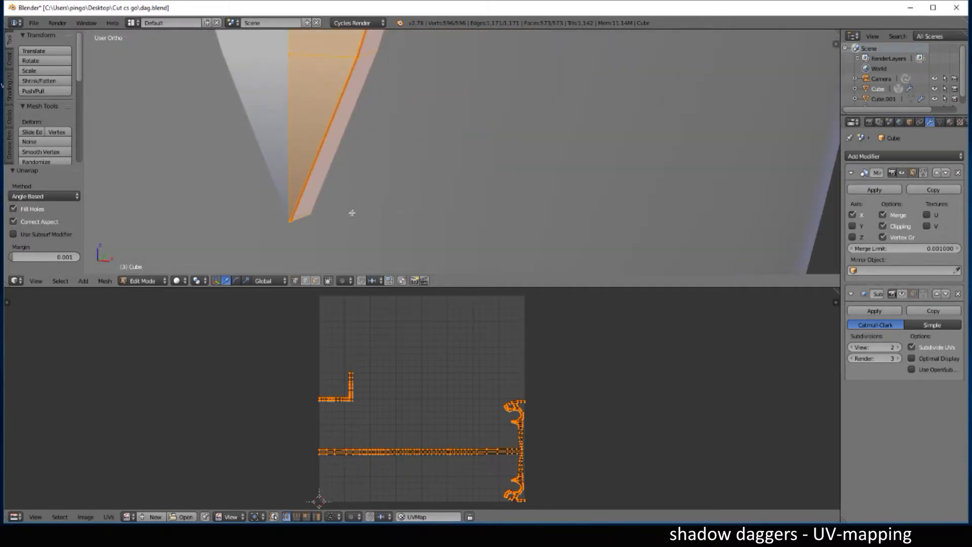
{"action": "key", "text": "z"}
{"action": "mouse_move", "coordinate": [329, 220]}
{"action": "middle_mouse_down"}
{"action": "mouse_move", "coordinate": [418, 236]}
{"action": "mouse_move", "coordinate": [408, 162]}
{"action": "mouse_move", "coordinate": [275, 234]}
{"action": "mouse_move", "coordinate": [415, 174]}
{"action": "middle_mouse_up"}
{"action": "key", "text": "z"}
{"action": "scroll", "coordinate": [433, 242], "scroll_direction": "up", "scroll_amount": 1}
{"action": "key", "text": "z"}
{"action": "scroll", "coordinate": [274, 234], "scroll_direction": "up", "scroll_amount": 2}
{"action": "scroll", "coordinate": [261, 224], "scroll_direction": "up", "scroll_amount": 2}
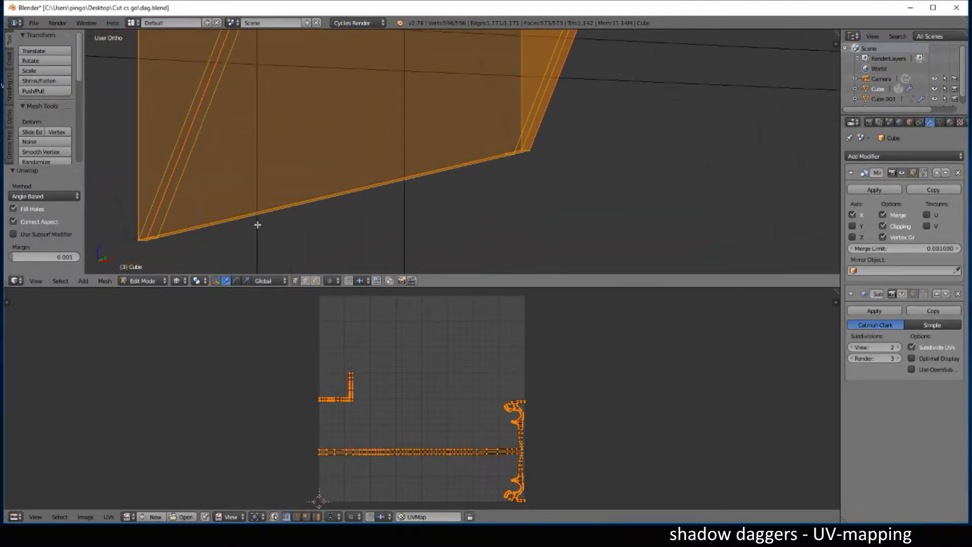
{"action": "middle_click_drag", "start_coordinate": [256, 224], "coordinate": [505, 139], "text": "shift"}
{"action": "scroll", "coordinate": [369, 179], "scroll_direction": "up", "scroll_amount": 4}
{"action": "key", "text": "shift+z"}
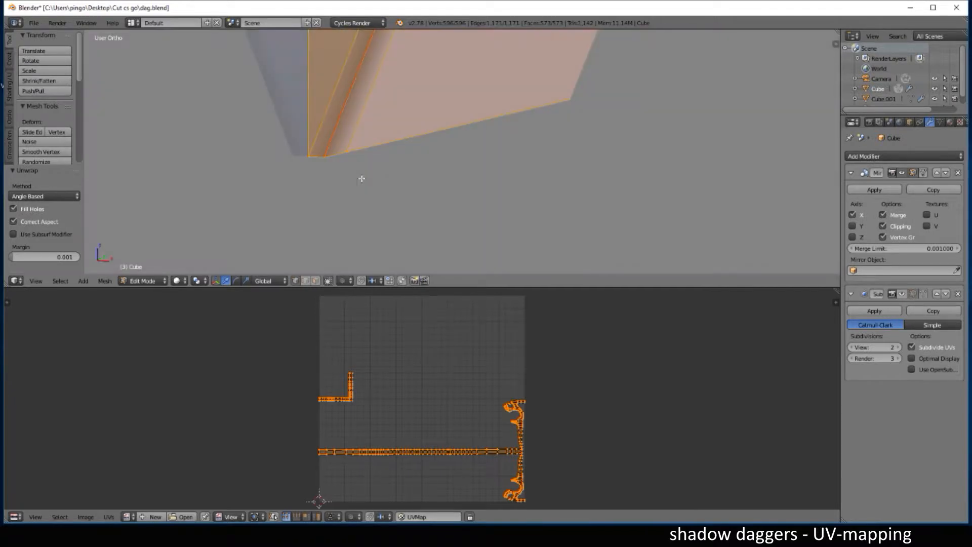
- Mark the short bottom edge at the handle's pointed tip as a seam on the front side, between the outer seam and the centre line
{"action": "scroll", "coordinate": [326, 168], "scroll_direction": "up", "scroll_amount": 2}
{"action": "right_click", "coordinate": [266, 159]}
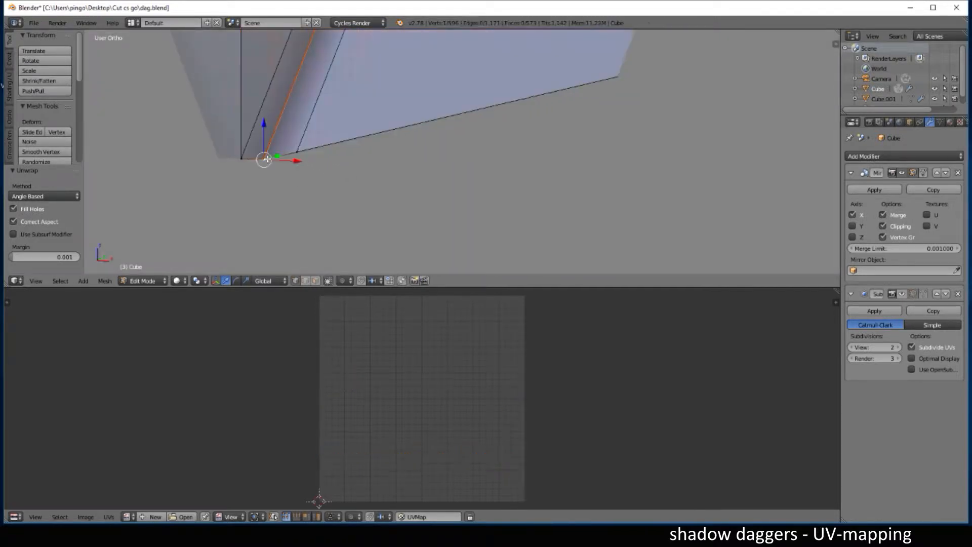
{"action": "key", "text": "KP_1"}
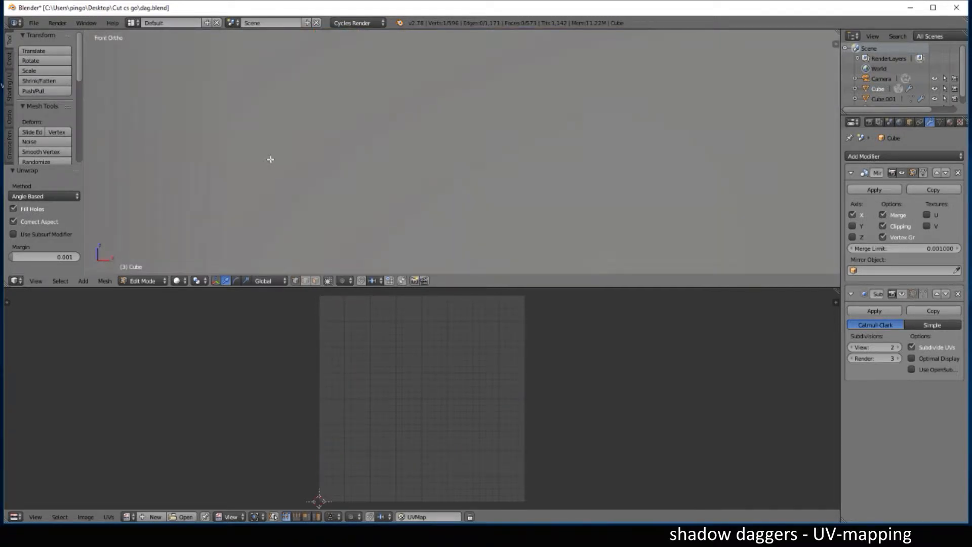
{"action": "scroll", "coordinate": [434, 169], "scroll_direction": "down", "scroll_amount": 17}
{"action": "scroll", "coordinate": [341, 176], "scroll_direction": "up", "scroll_amount": 5}
{"action": "middle_click_drag", "start_coordinate": [257, 199], "coordinate": [504, 122], "text": "shift"}
{"action": "scroll", "coordinate": [345, 151], "scroll_direction": "up", "scroll_amount": 10}
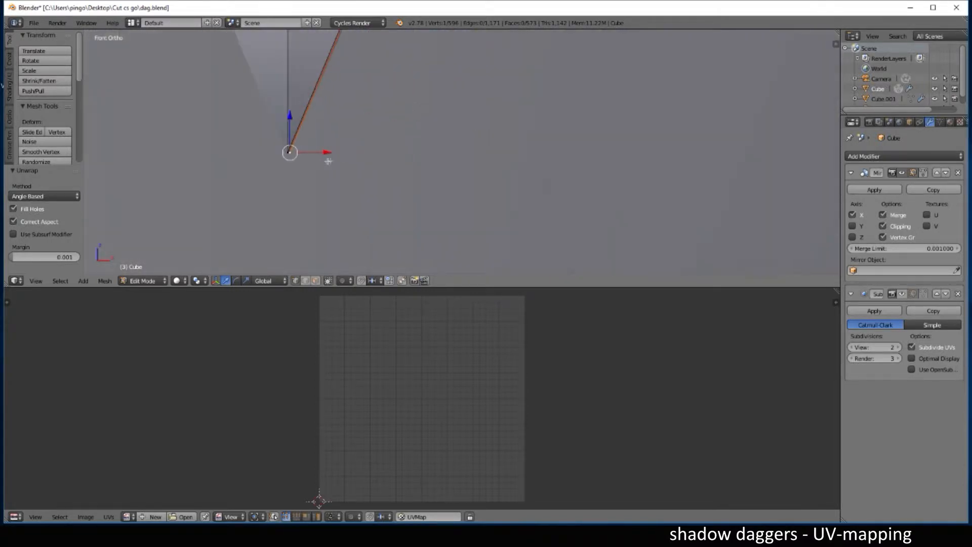
{"action": "middle_click_drag", "start_coordinate": [324, 158], "coordinate": [427, 172], "text": "shift"}
{"action": "scroll", "coordinate": [427, 172], "scroll_direction": "up", "scroll_amount": 9}
{"action": "middle_click_drag", "start_coordinate": [276, 210], "coordinate": [501, 170], "text": "shift"}
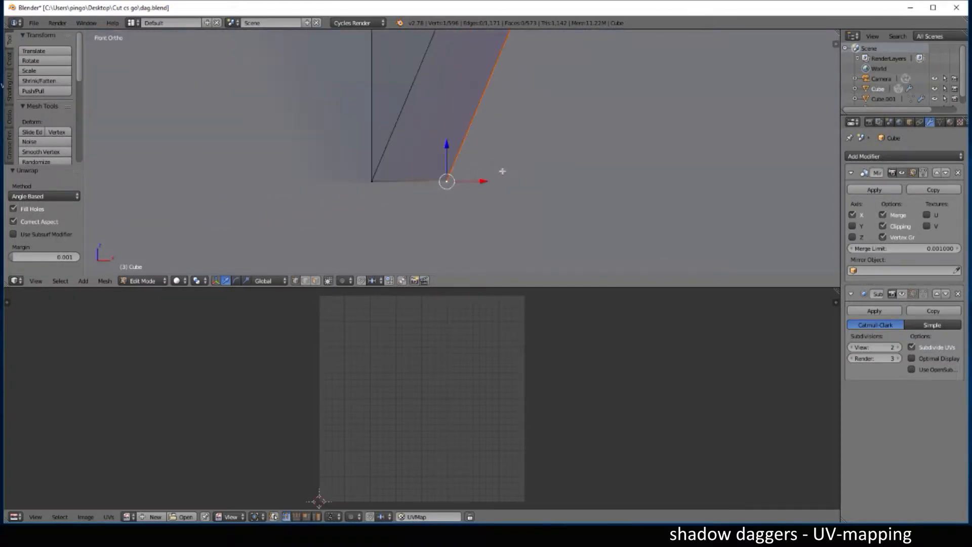
{"action": "key", "text": "shift+z"}
{"action": "key", "text": "shift+z"}
{"action": "middle_click_drag", "start_coordinate": [376, 182], "coordinate": [384, 189]}
{"action": "key", "text": "KP_1"}
{"action": "right_click", "coordinate": [373, 181], "text": "shift"}
{"action": "middle_click_drag", "start_coordinate": [391, 187], "coordinate": [421, 211]}
{"action": "middle_click_drag", "start_coordinate": [531, 152], "coordinate": [499, 146], "text": "shift"}
{"action": "middle_click_drag", "start_coordinate": [345, 191], "coordinate": [278, 198]}
{"action": "middle_click_drag", "start_coordinate": [278, 198], "coordinate": [501, 175], "text": "shift"}
{"action": "middle_click_drag", "start_coordinate": [459, 171], "coordinate": [439, 183]}
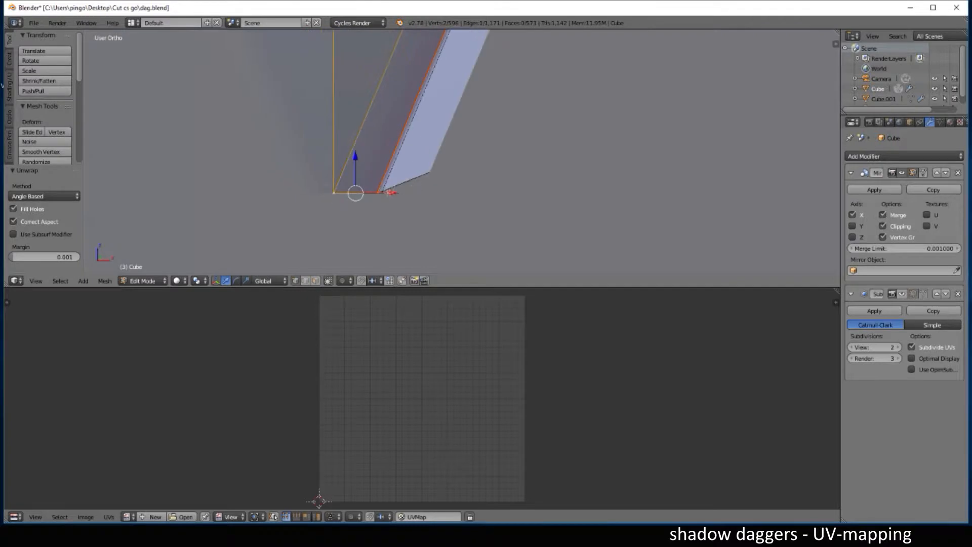
{"action": "key", "text": "ctrl+e"}
{"action": "left_click", "coordinate": [366, 201]}
- Mark the corresponding short bottom edge at the handle's pointed tip as a seam on the back side
{"action": "key", "text": "KP_Decimal"}
{"action": "middle_click_drag", "start_coordinate": [489, 193], "coordinate": [355, 187]}
{"action": "scroll", "coordinate": [380, 186], "scroll_direction": "down", "scroll_amount": 5}
{"action": "middle_click_drag", "start_coordinate": [616, 181], "coordinate": [405, 172], "text": "shift"}
{"action": "middle_click_drag", "start_coordinate": [537, 173], "coordinate": [439, 176]}
{"action": "scroll", "coordinate": [499, 174], "scroll_direction": "up", "scroll_amount": 11}
{"action": "scroll", "coordinate": [527, 174], "scroll_direction": "up", "scroll_amount": 3}
{"action": "middle_click_drag", "start_coordinate": [660, 90], "coordinate": [454, 189], "text": "shift"}
{"action": "scroll", "coordinate": [447, 178], "scroll_direction": "up", "scroll_amount": 11}
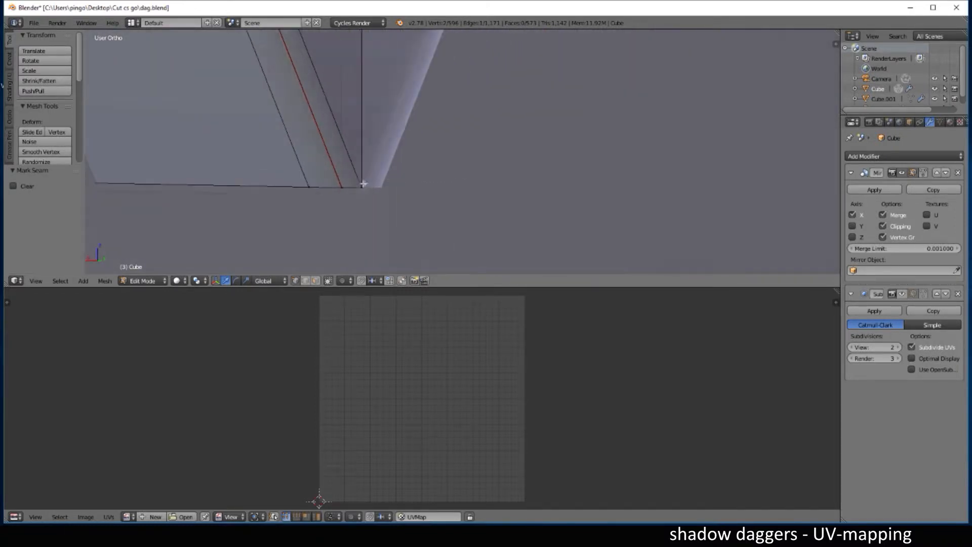
{"action": "scroll", "coordinate": [364, 183], "scroll_direction": "up", "scroll_amount": 4}
{"action": "right_click", "coordinate": [212, 226]}
{"action": "right_click", "coordinate": [255, 226], "text": "shift"}
{"action": "key", "text": "ctrl+e"}
{"action": "left_click", "coordinate": [299, 231]}
- Select the entire handle mesh and unwrap it again using the seams added at its tip
{"action": "scroll", "coordinate": [309, 236], "scroll_direction": "down", "scroll_amount": 10}
{"action": "scroll", "coordinate": [395, 219], "scroll_direction": "up", "scroll_amount": 6}
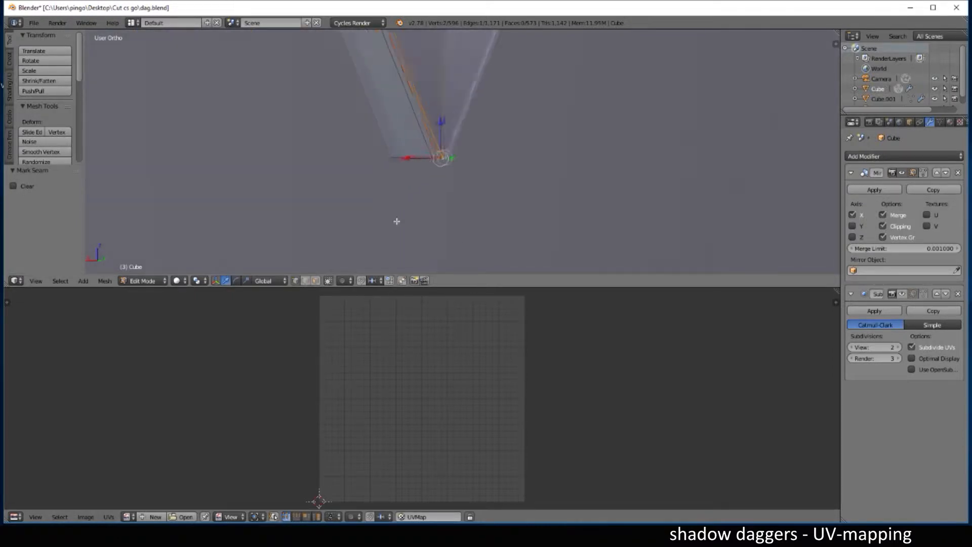
{"action": "key", "text": "a"}
{"action": "key", "text": "a"}
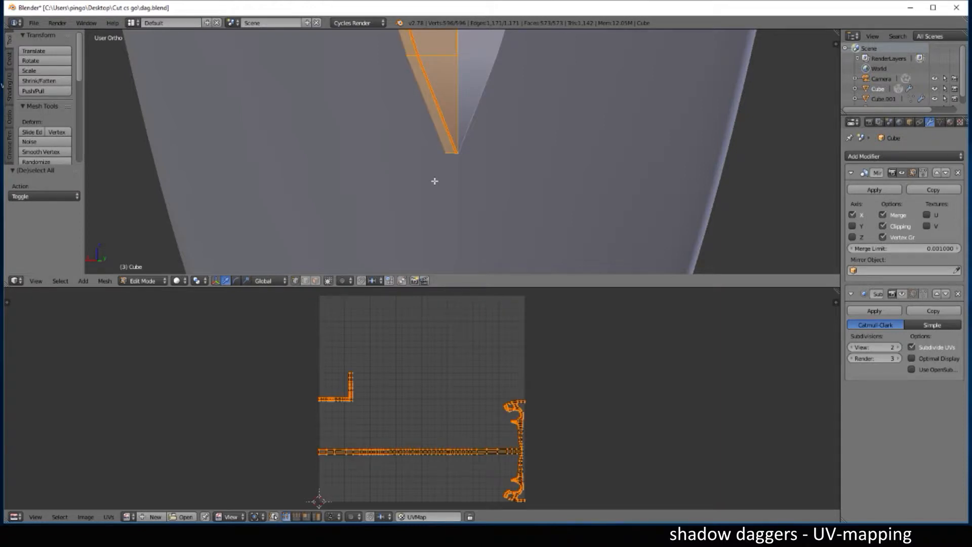
{"action": "key", "text": "u"}
{"action": "left_click", "coordinate": [434, 181]}
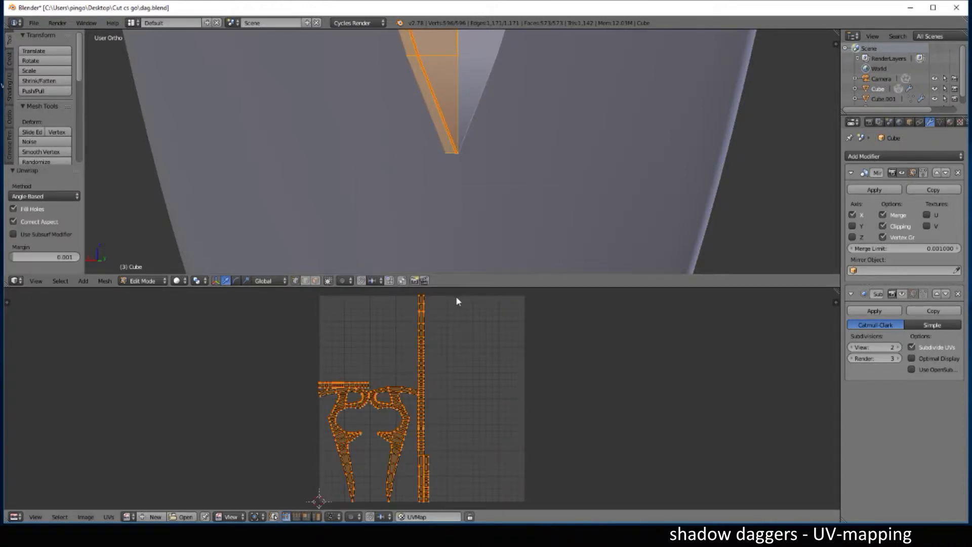
{"action": "scroll", "coordinate": [465, 291], "scroll_direction": "down", "scroll_amount": 1}
{"action": "scroll", "coordinate": [519, 216], "scroll_direction": "down", "scroll_amount": 10}
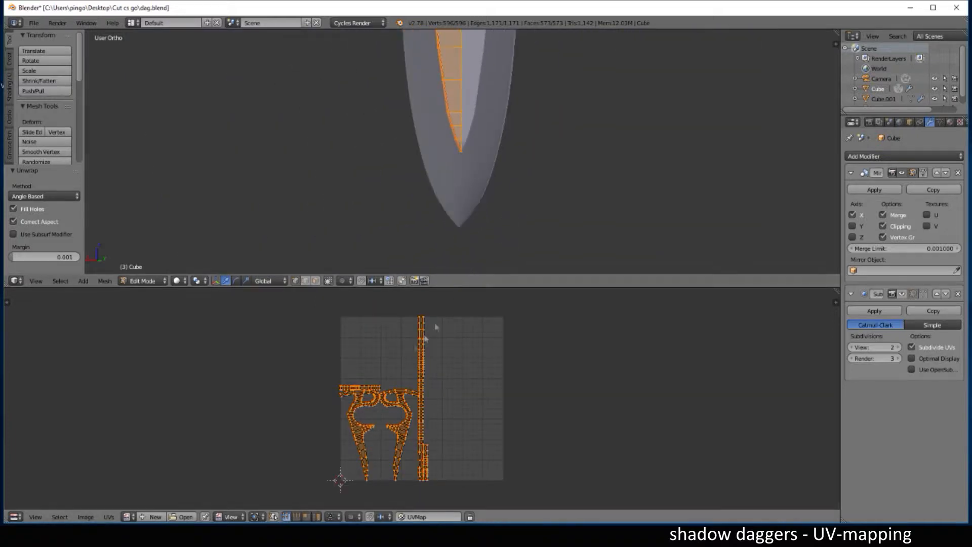
{"action": "scroll", "coordinate": [405, 425], "scroll_direction": "down", "scroll_amount": 1}
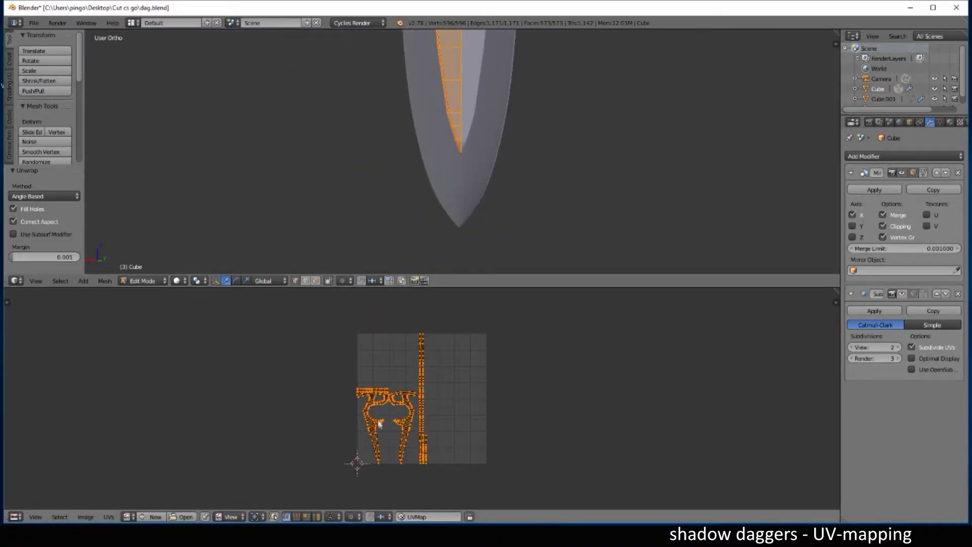
{"action": "scroll", "coordinate": [482, 201], "scroll_direction": "down", "scroll_amount": 6}
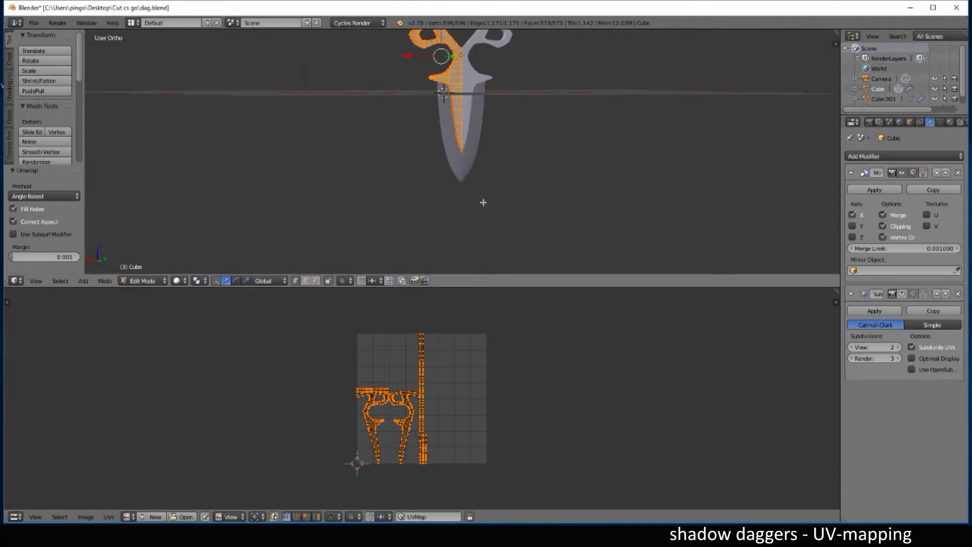
- Examine the unwrapped half of the handle mesh from several angles, from its lower tip up to the guard
{"action": "middle_click_drag", "start_coordinate": [635, 203], "coordinate": [726, 243]}
{"action": "scroll", "coordinate": [539, 206], "scroll_direction": "up", "scroll_amount": 2}
{"action": "scroll", "coordinate": [540, 206], "scroll_direction": "up", "scroll_amount": 3}
{"action": "scroll", "coordinate": [538, 210], "scroll_direction": "down", "scroll_amount": 5}
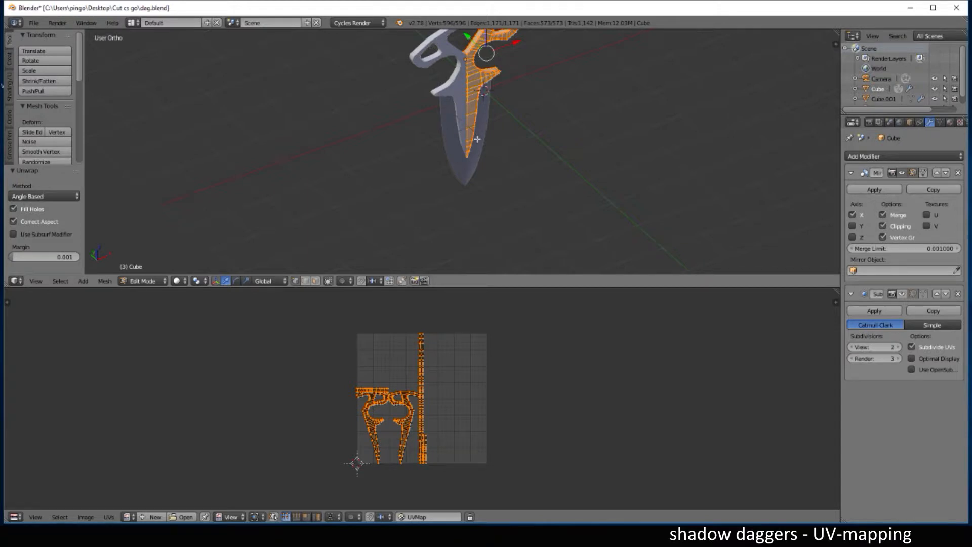
{"action": "scroll", "coordinate": [474, 166], "scroll_direction": "up", "scroll_amount": 3}
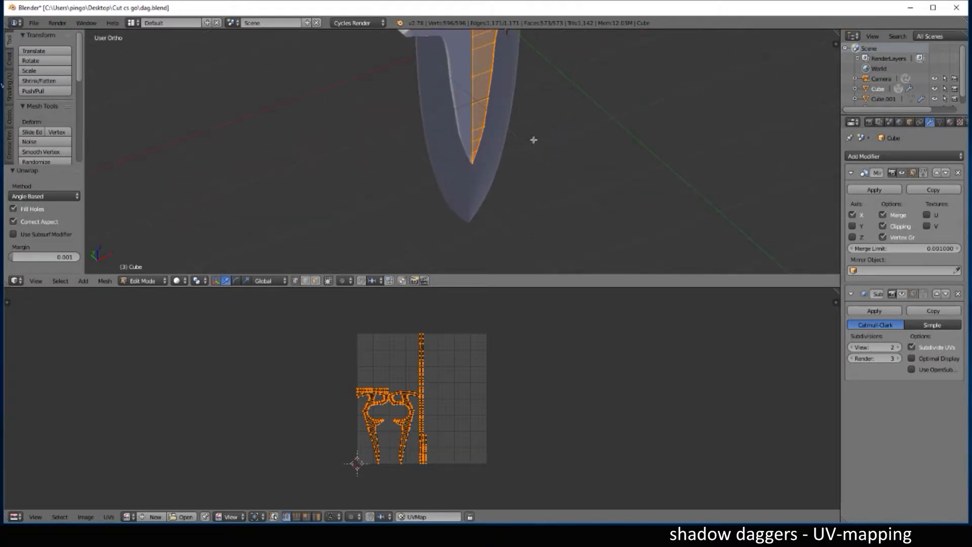
{"action": "middle_click_drag", "start_coordinate": [533, 140], "coordinate": [515, 248], "text": "shift"}
{"action": "scroll", "coordinate": [511, 218], "scroll_direction": "up", "scroll_amount": 4}
{"action": "middle_click_drag", "start_coordinate": [568, 163], "coordinate": [541, 268], "text": "shift"}
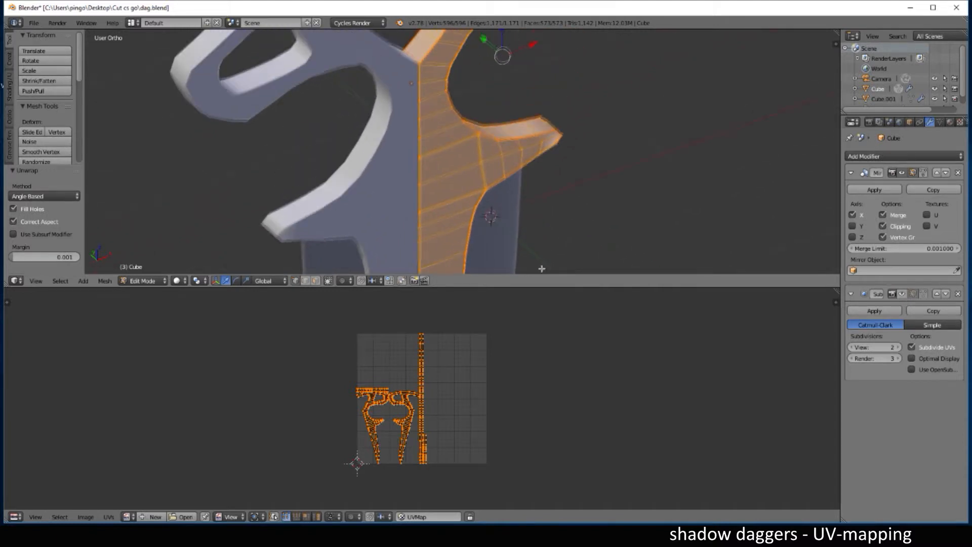
{"action": "scroll", "coordinate": [463, 233], "scroll_direction": "up", "scroll_amount": 2}
{"action": "scroll", "coordinate": [462, 232], "scroll_direction": "down", "scroll_amount": 8}
- Save the project over the existing dag.blend file
{"action": "middle_click_drag", "start_coordinate": [465, 232], "coordinate": [427, 199]}
{"action": "key", "text": "ctrl+s"}
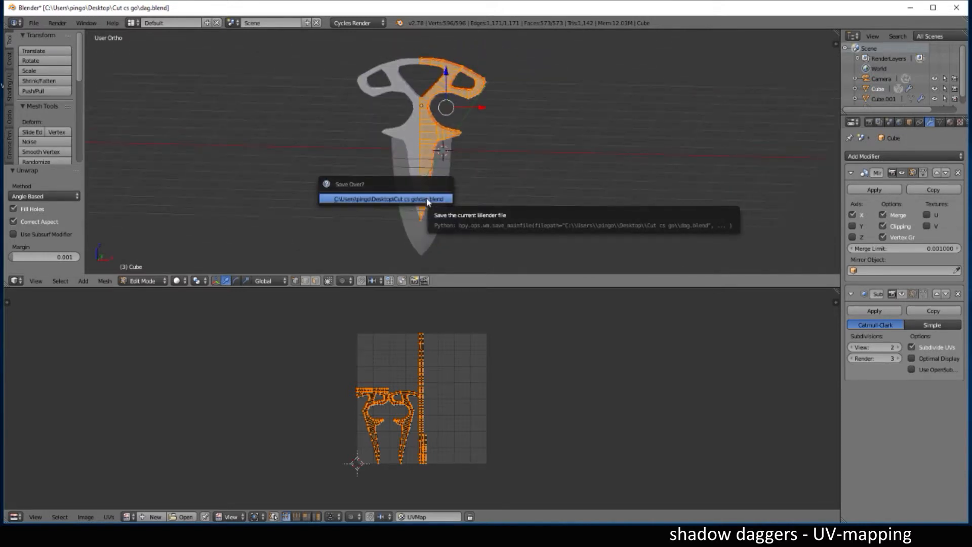
{"action": "left_click", "coordinate": [427, 200]}
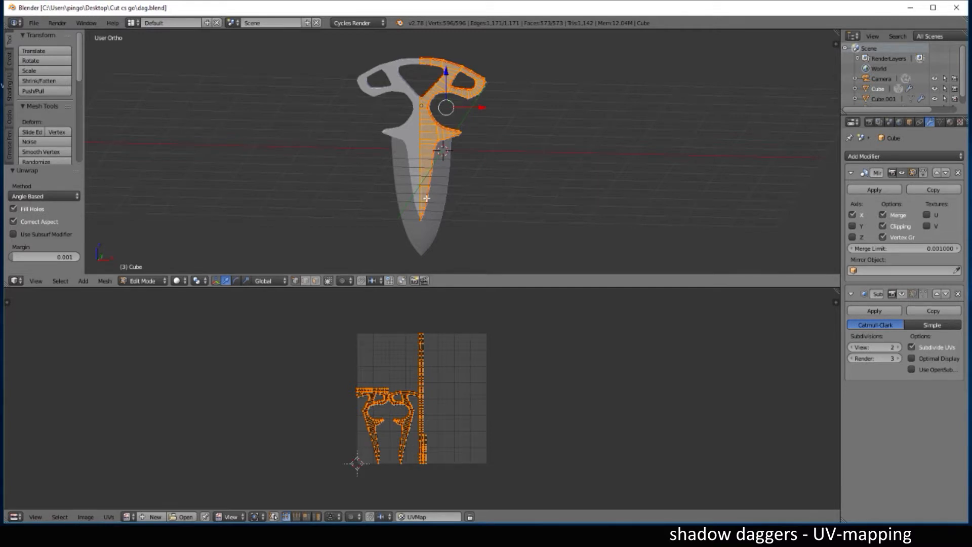
- Apply the Mirror modifier to the dagger handle in Object Mode
{"action": "key", "text": "KP_1"}
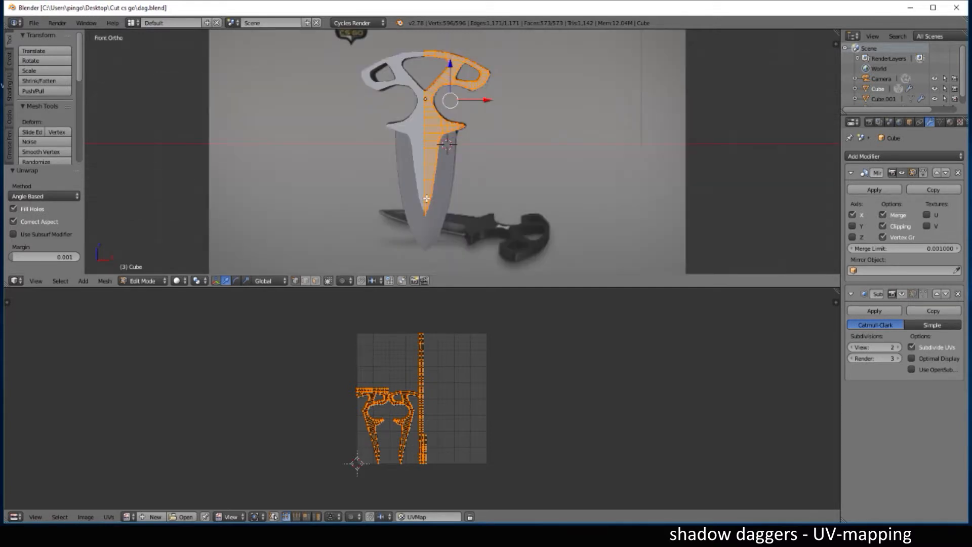
{"action": "key", "text": "Tab"}
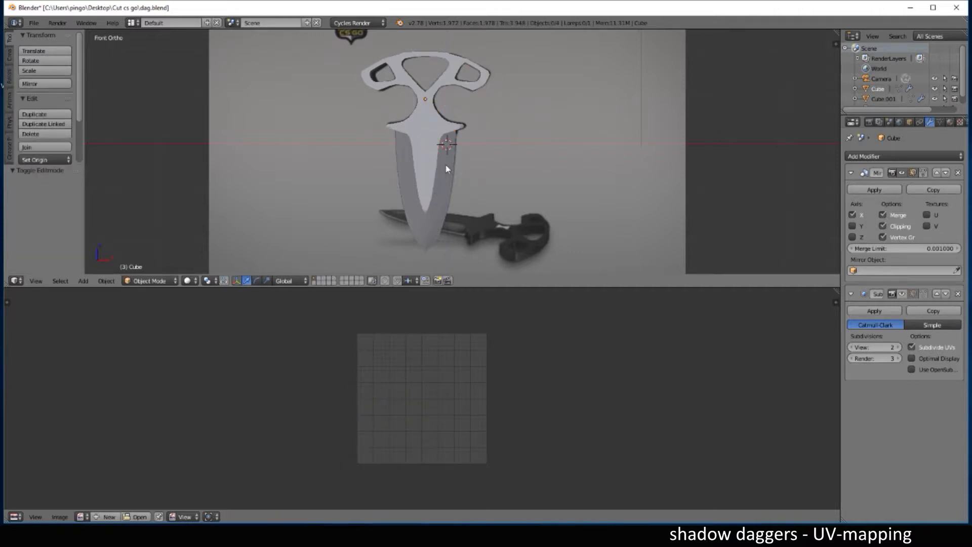
{"action": "scroll", "coordinate": [436, 152], "scroll_direction": "up", "scroll_amount": 3}
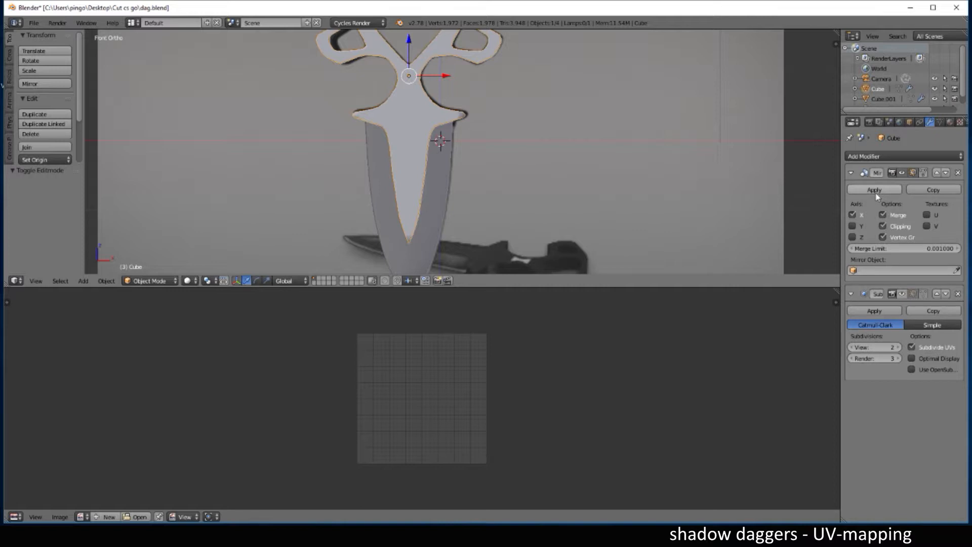
{"action": "scroll", "coordinate": [480, 230], "scroll_direction": "down", "scroll_amount": 3}
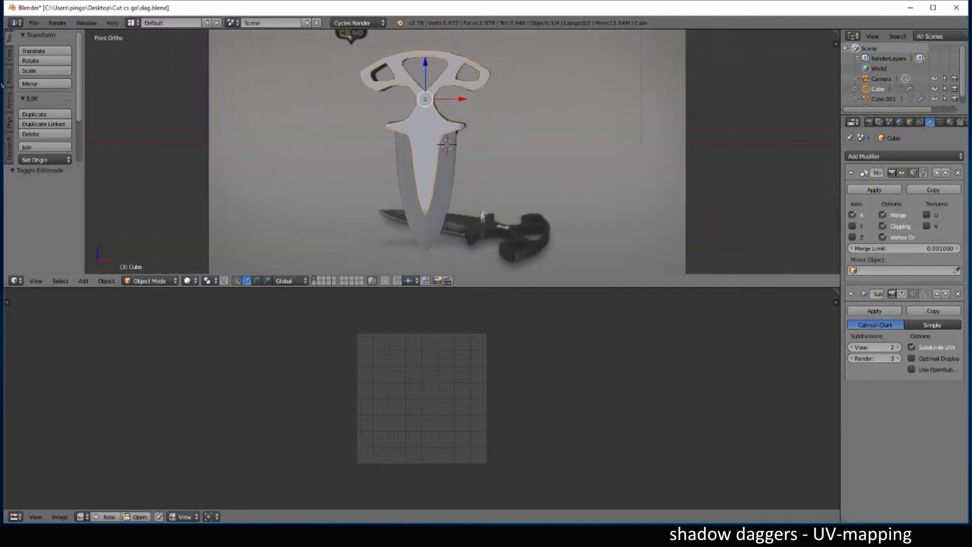
{"action": "left_click", "coordinate": [882, 189]}
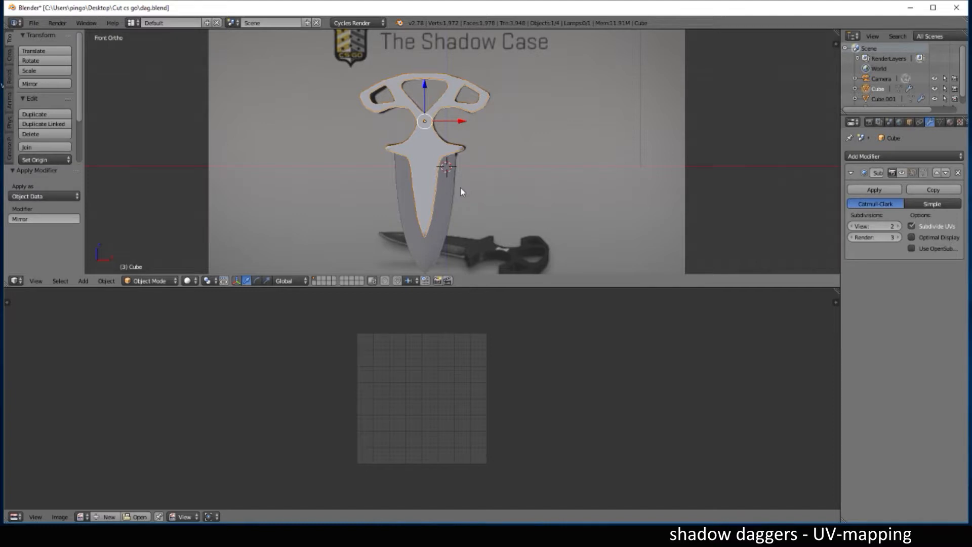
- Unwrap the complete, fully selected handle mesh in Edit Mode
{"action": "key", "text": "Tab"}
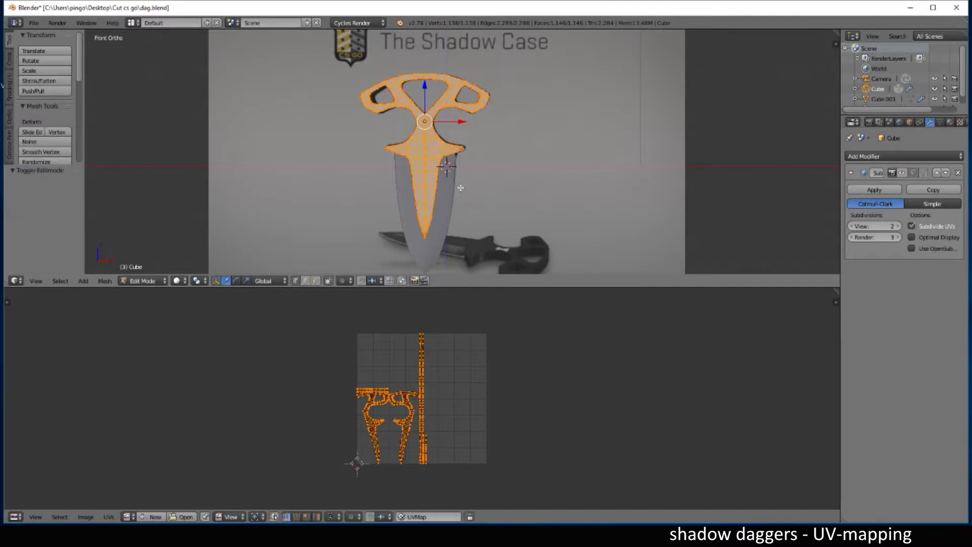
{"action": "key", "text": "u"}
{"action": "left_click", "coordinate": [461, 188]}
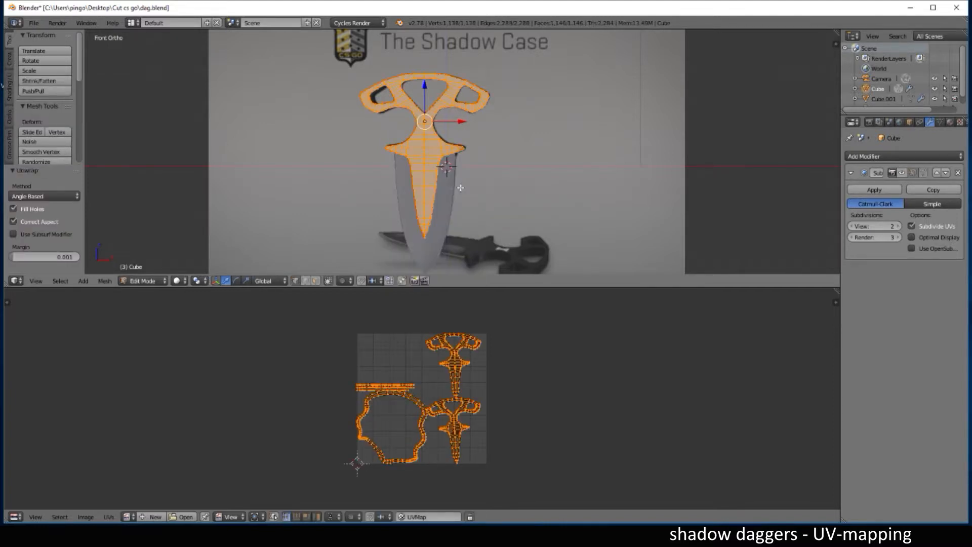
- Inspect the handle's UV islands, including the ring-shaped outer rim and the straight side strips
{"action": "scroll", "coordinate": [486, 416], "scroll_direction": "up", "scroll_amount": 2}
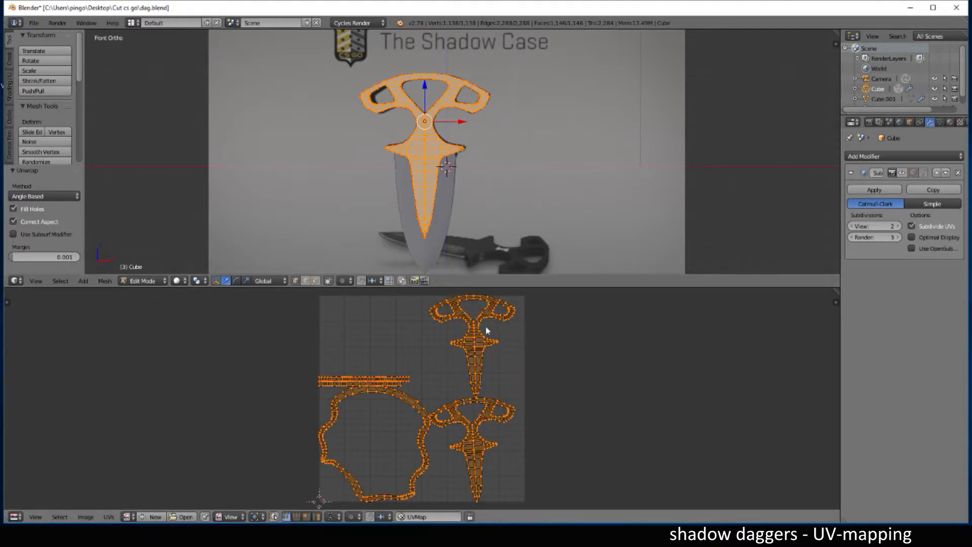
{"action": "scroll", "coordinate": [429, 433], "scroll_direction": "up", "scroll_amount": 2}
{"action": "scroll", "coordinate": [428, 433], "scroll_direction": "down", "scroll_amount": 3}
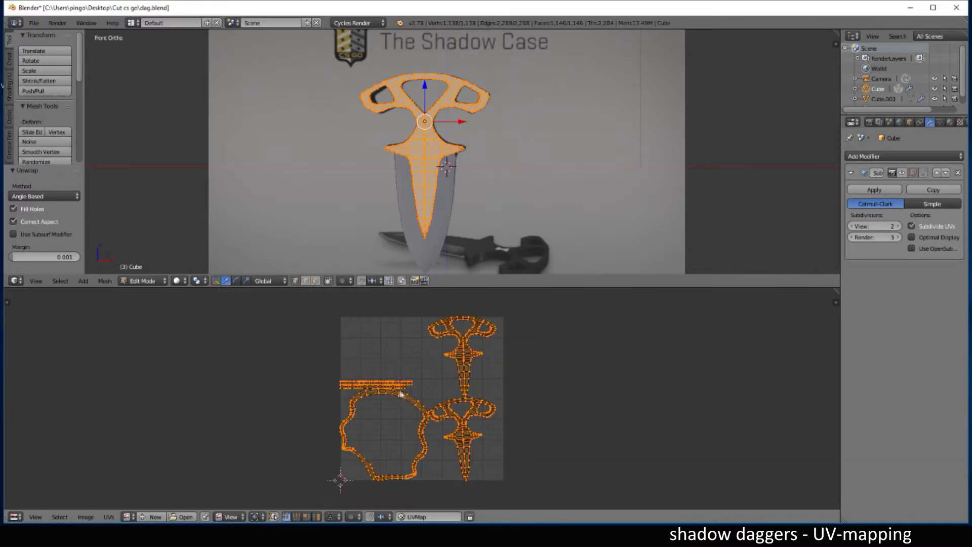
{"action": "scroll", "coordinate": [357, 420], "scroll_direction": "up", "scroll_amount": 5}
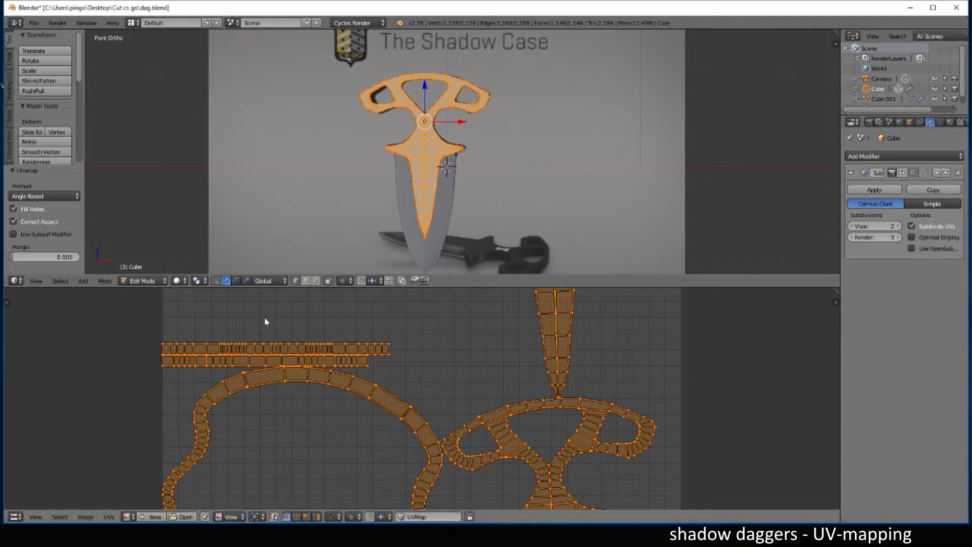
{"action": "scroll", "coordinate": [390, 366], "scroll_direction": "down", "scroll_amount": 2}
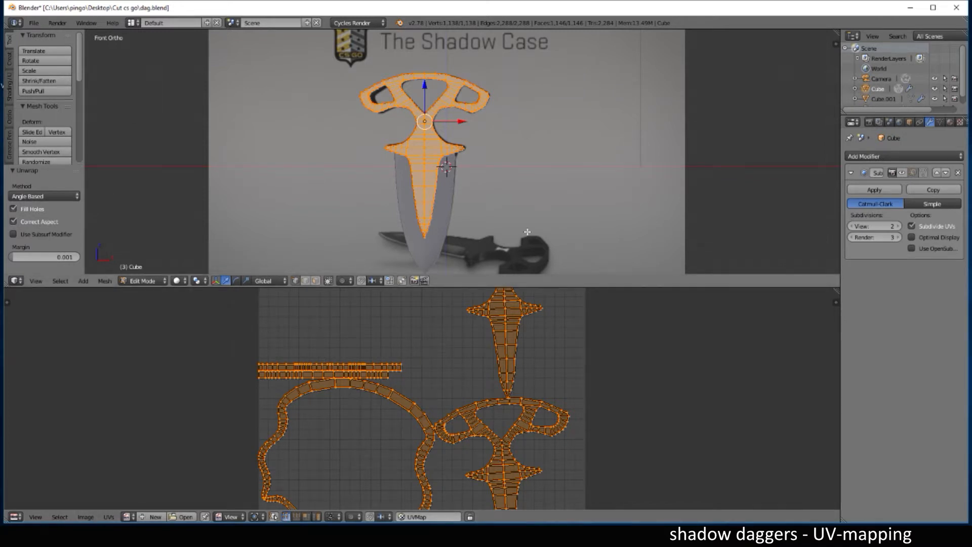
{"action": "middle_click_drag", "start_coordinate": [515, 207], "coordinate": [519, 181], "text": "shift"}
{"action": "scroll", "coordinate": [404, 368], "scroll_direction": "down", "scroll_amount": 2}
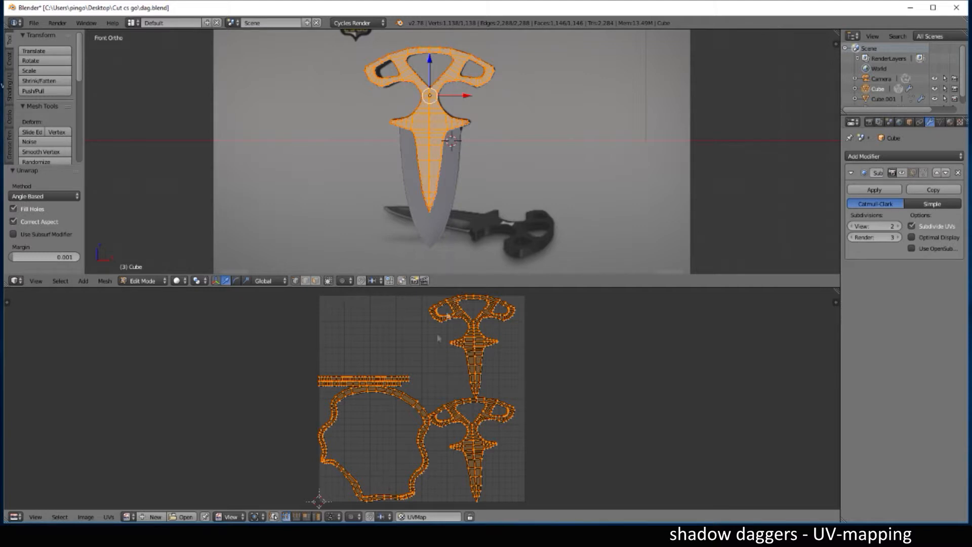
- Mark the edges running across the thickness of the handle's outer top rim at its centre as a seam
{"action": "middle_click_drag", "start_coordinate": [512, 146], "coordinate": [505, 249], "text": "shift"}
{"action": "middle_click_drag", "start_coordinate": [503, 208], "coordinate": [478, 246]}
{"action": "scroll", "coordinate": [477, 247], "scroll_direction": "up", "scroll_amount": 5}
{"action": "middle_click_drag", "start_coordinate": [376, 228], "coordinate": [475, 221], "text": "shift"}
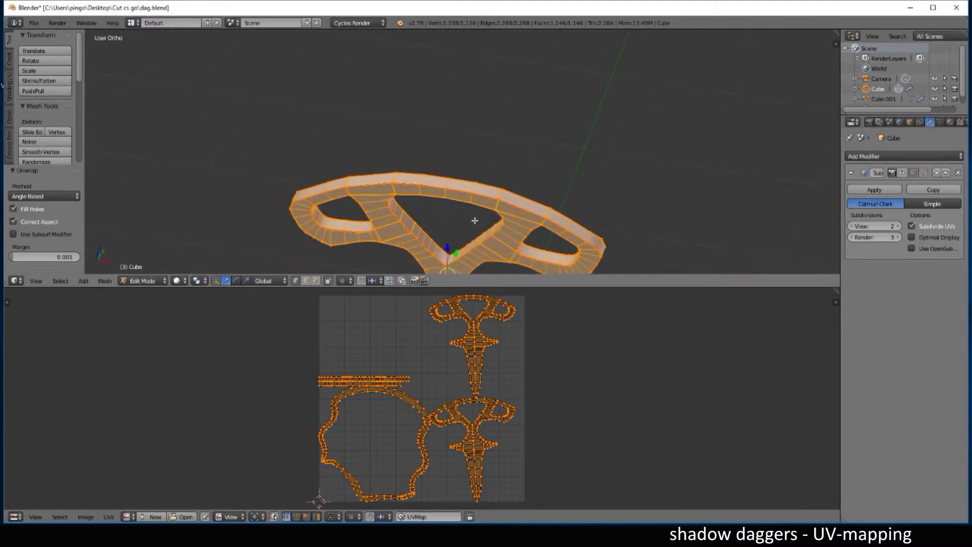
{"action": "key", "text": "Tab"}
{"action": "key", "text": "Tab"}
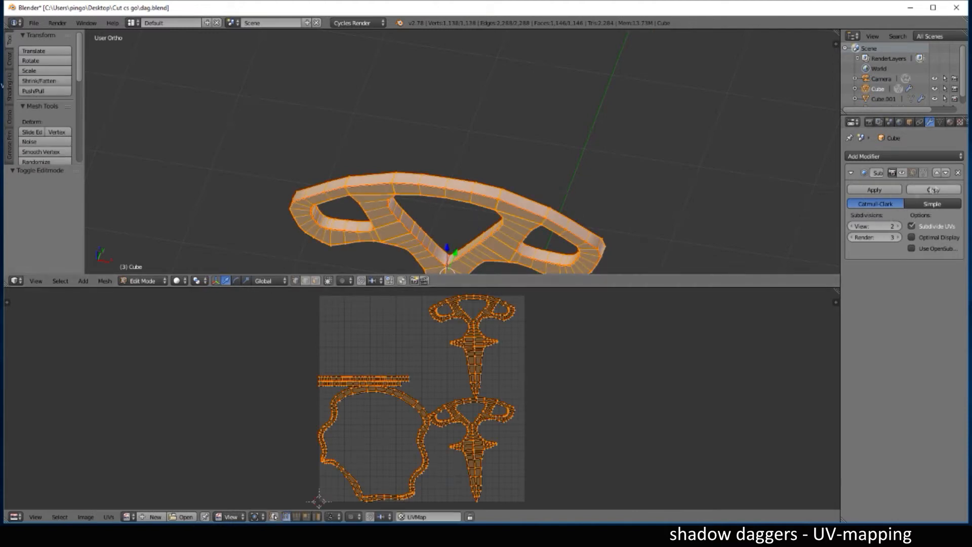
{"action": "scroll", "coordinate": [457, 214], "scroll_direction": "up", "scroll_amount": 4}
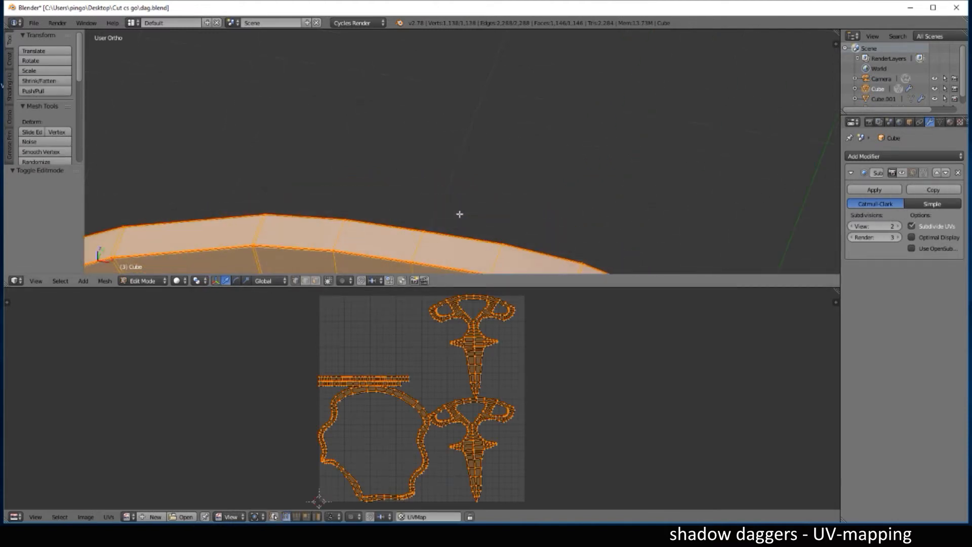
{"action": "middle_click_drag", "start_coordinate": [449, 211], "coordinate": [459, 139], "text": "shift"}
{"action": "scroll", "coordinate": [452, 148], "scroll_direction": "up", "scroll_amount": 3}
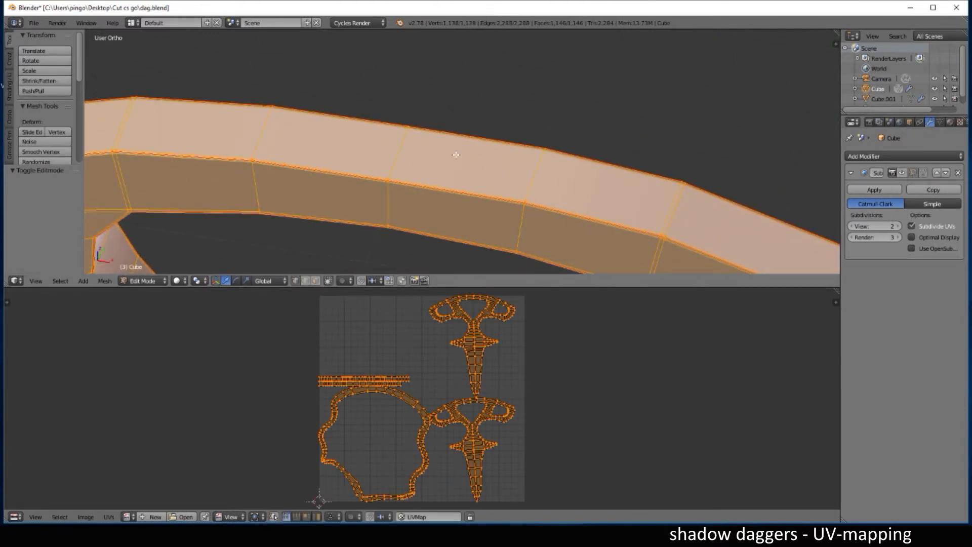
{"action": "scroll", "coordinate": [413, 130], "scroll_direction": "up", "scroll_amount": 2}
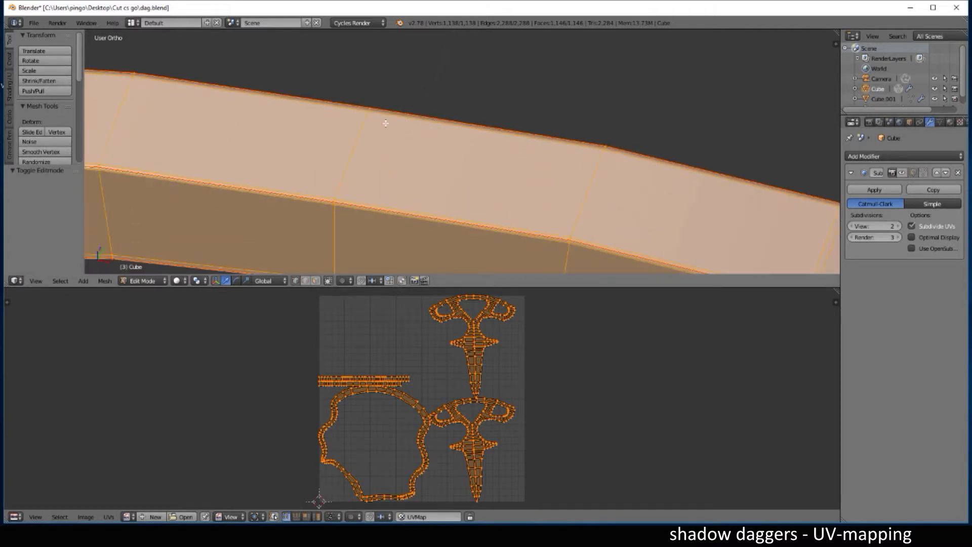
{"action": "right_click", "coordinate": [374, 110]}
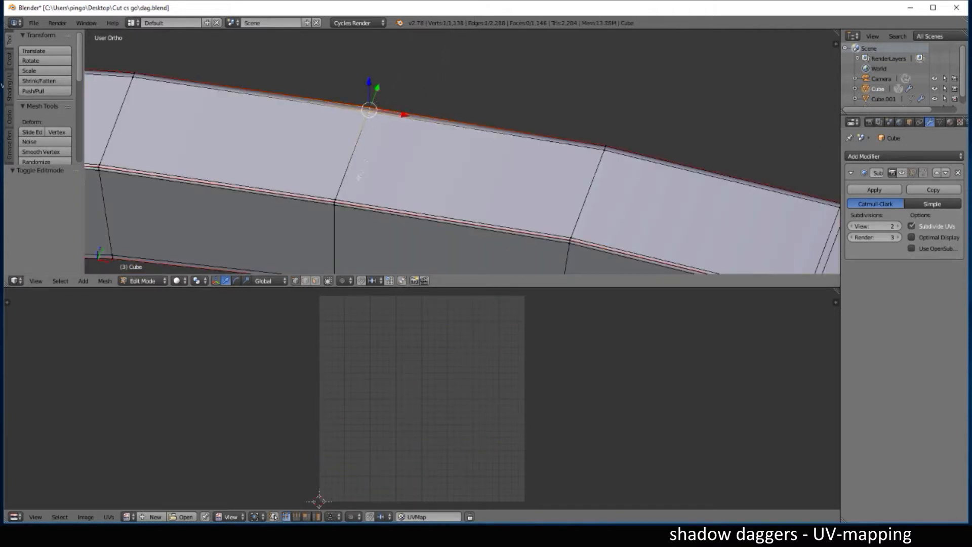
{"action": "right_click", "coordinate": [334, 201], "text": "shift"}
{"action": "right_click", "coordinate": [340, 187], "text": "shift"}
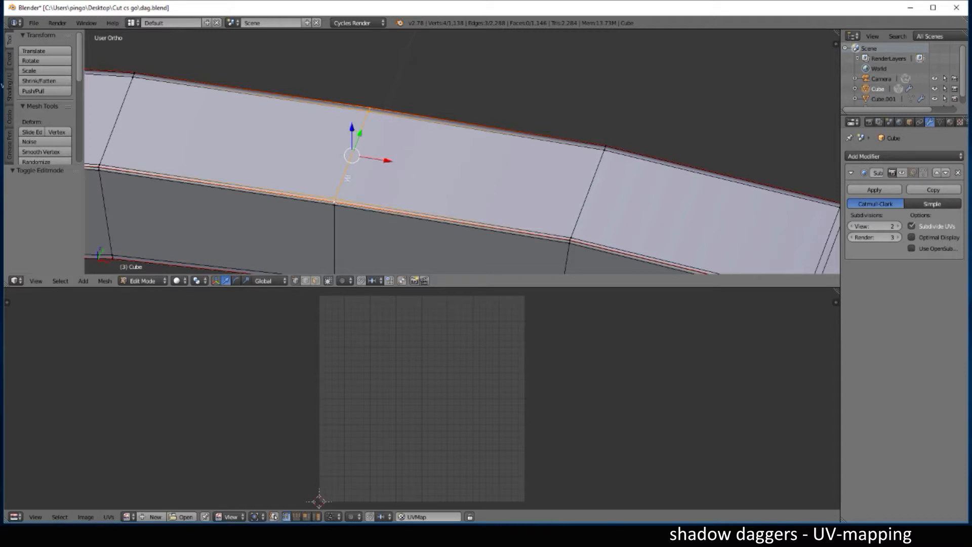
{"action": "scroll", "coordinate": [345, 160], "scroll_direction": "up", "scroll_amount": 1}
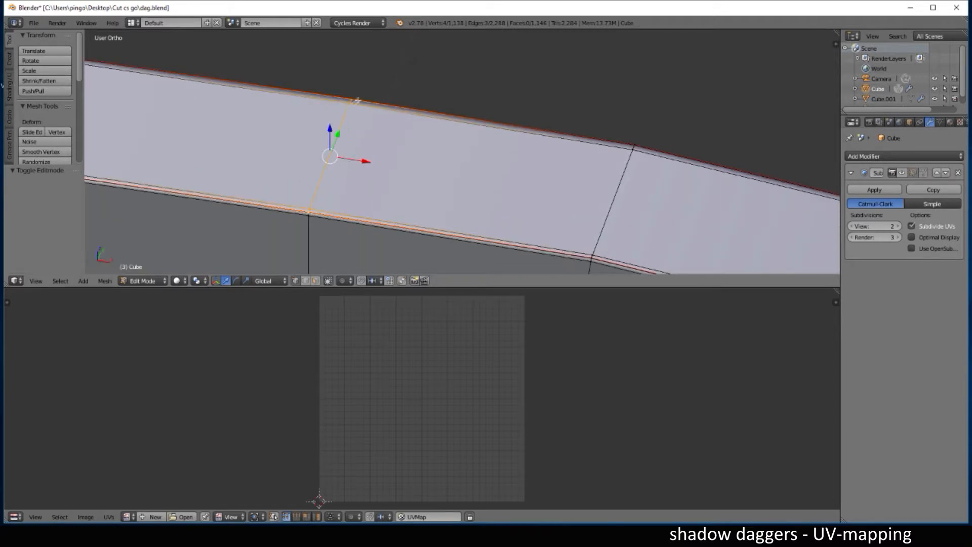
{"action": "scroll", "coordinate": [381, 145], "scroll_direction": "down", "scroll_amount": 3}
{"action": "key", "text": "ctrl+e"}
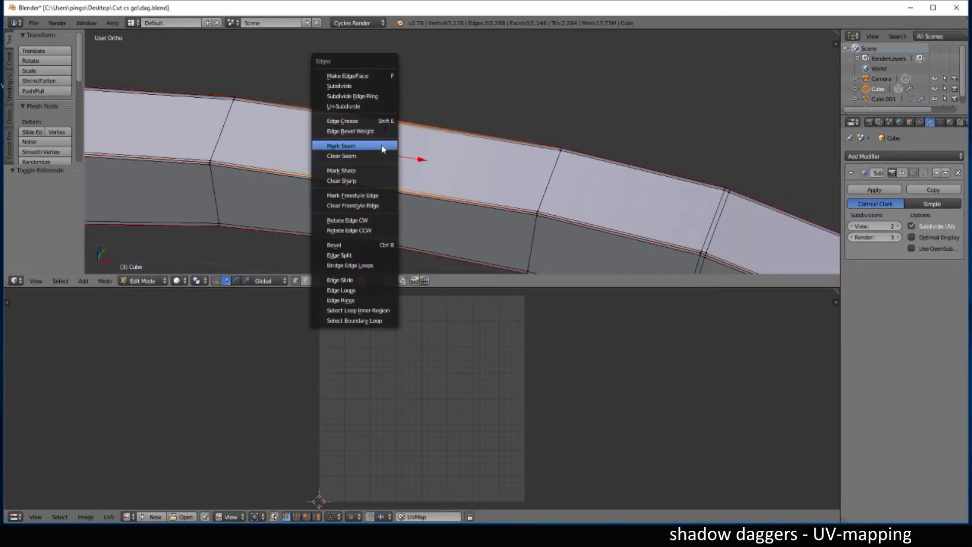
{"action": "left_click", "coordinate": [381, 147]}
{"action": "middle_click_drag", "start_coordinate": [382, 147], "coordinate": [466, 148]}
{"action": "scroll", "coordinate": [466, 148], "scroll_direction": "down", "scroll_amount": 3}
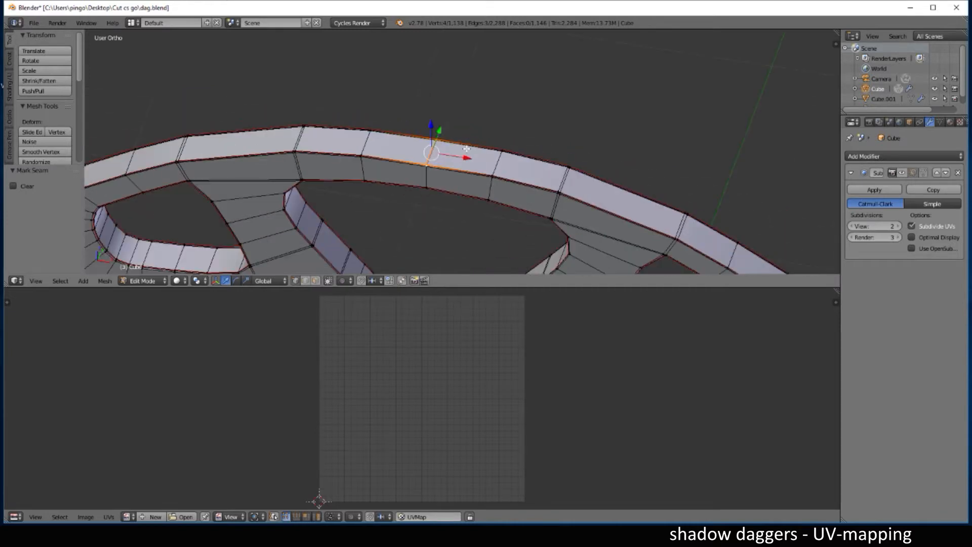
- Select the entire handle mesh and unwrap it again using the new seam across the top rim
{"action": "key", "text": "a"}
{"action": "key", "text": "a"}
{"action": "scroll", "coordinate": [448, 339], "scroll_direction": "down", "scroll_amount": 3}
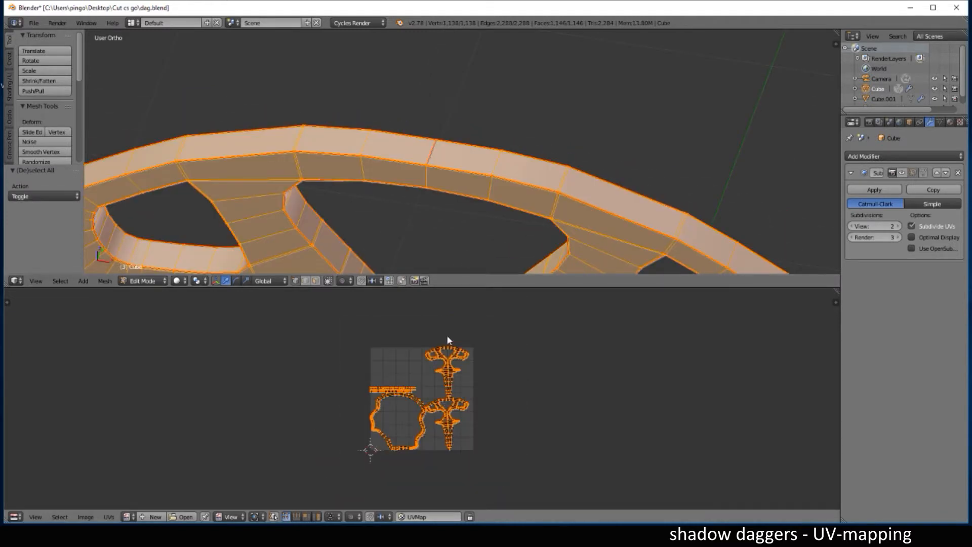
{"action": "key", "text": "u"}
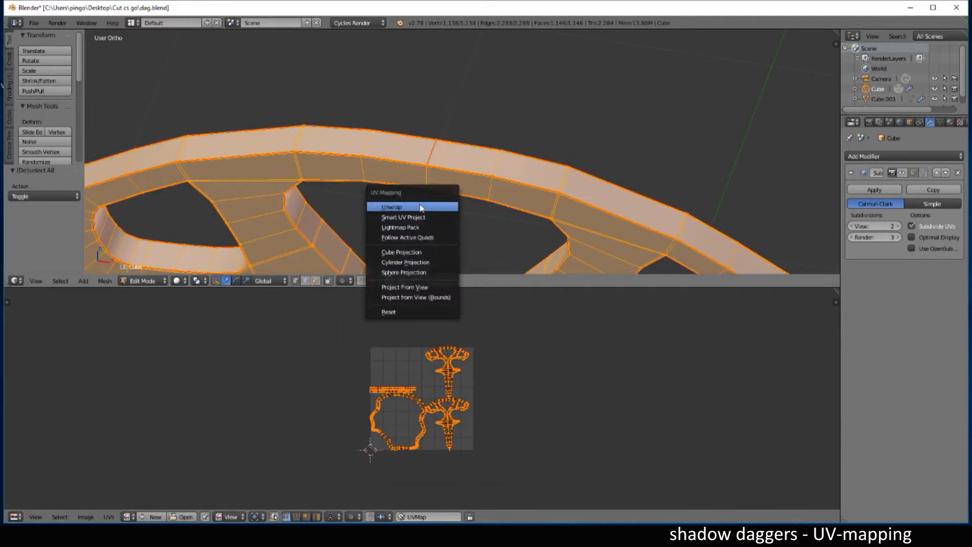
{"action": "left_click", "coordinate": [422, 208]}
- Inspect the new UV layout, checking the straightened rim strip and both handle faces against the 3D mesh
{"action": "key", "text": "KP_Decimal"}
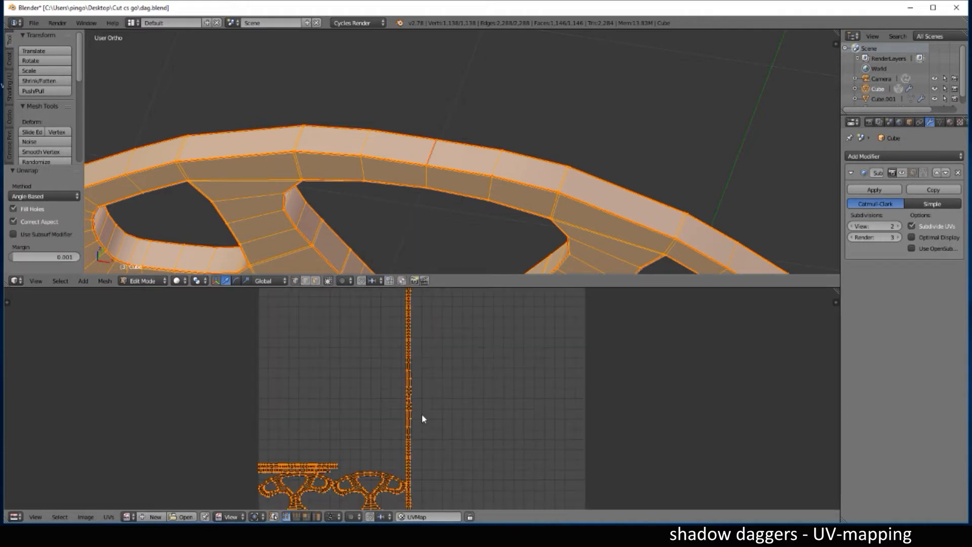
{"action": "scroll", "coordinate": [423, 418], "scroll_direction": "down", "scroll_amount": 10}
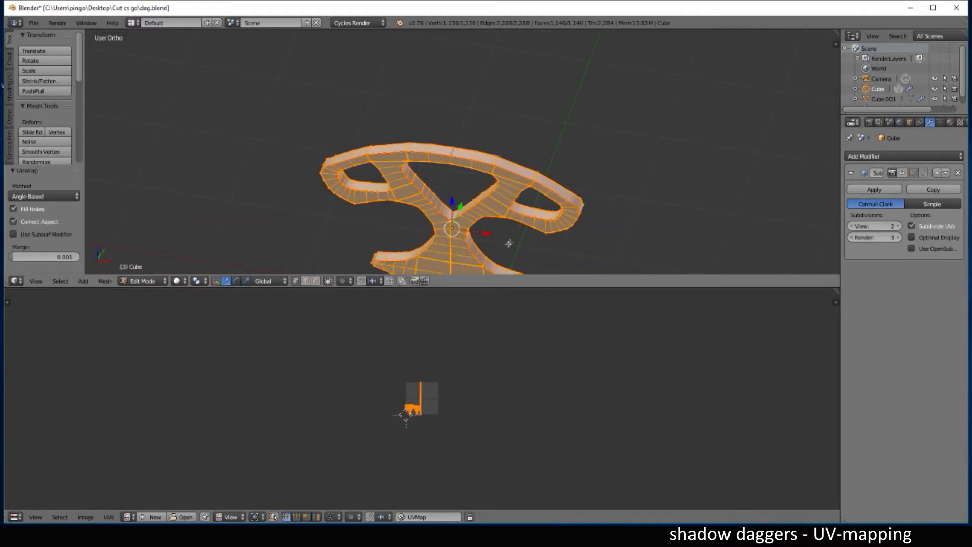
{"action": "scroll", "coordinate": [409, 418], "scroll_direction": "up", "scroll_amount": 10}
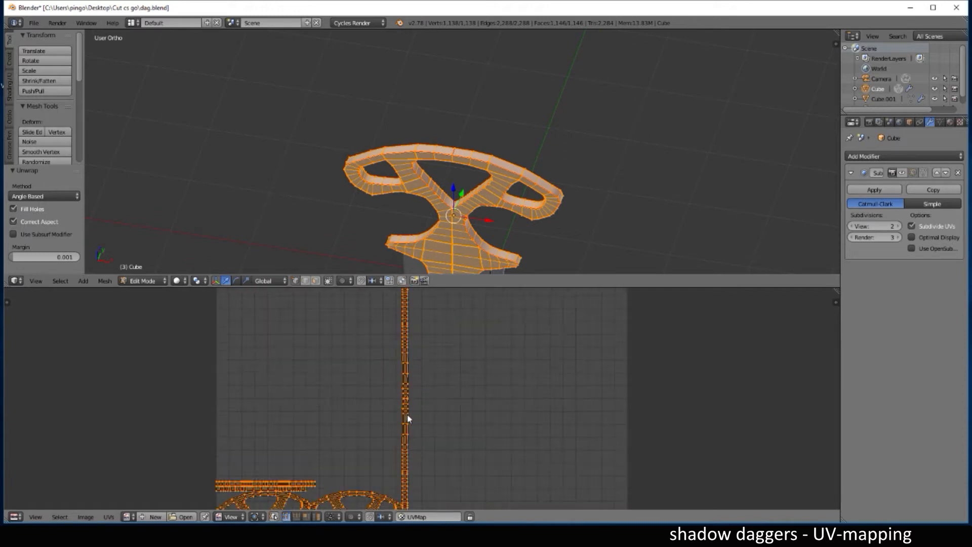
{"action": "scroll", "coordinate": [408, 417], "scroll_direction": "up", "scroll_amount": 1}
{"action": "middle_click_drag", "start_coordinate": [336, 417], "coordinate": [363, 311]}
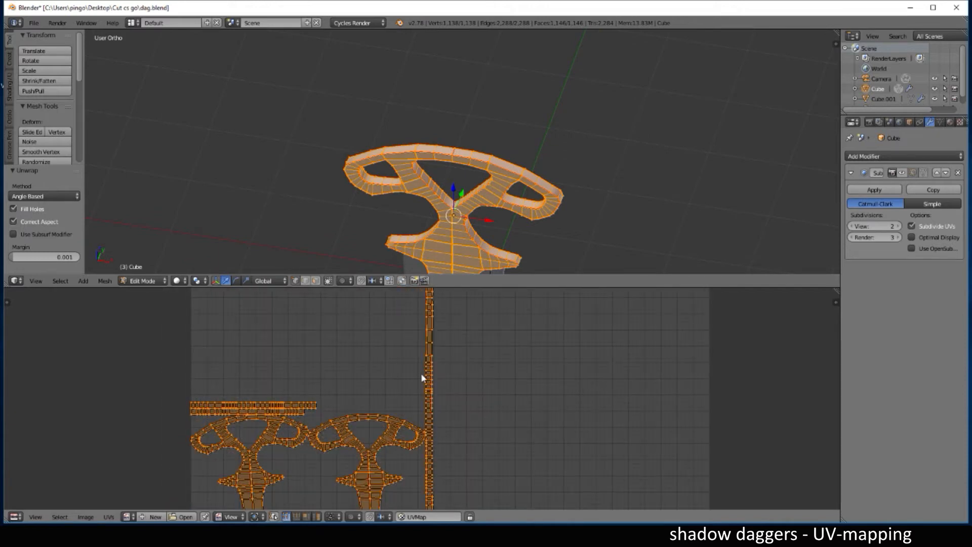
{"action": "scroll", "coordinate": [423, 377], "scroll_direction": "down", "scroll_amount": 5}
{"action": "scroll", "coordinate": [426, 400], "scroll_direction": "up", "scroll_amount": 5}
{"action": "scroll", "coordinate": [452, 371], "scroll_direction": "down", "scroll_amount": 2}
{"action": "scroll", "coordinate": [497, 246], "scroll_direction": "down", "scroll_amount": 4}
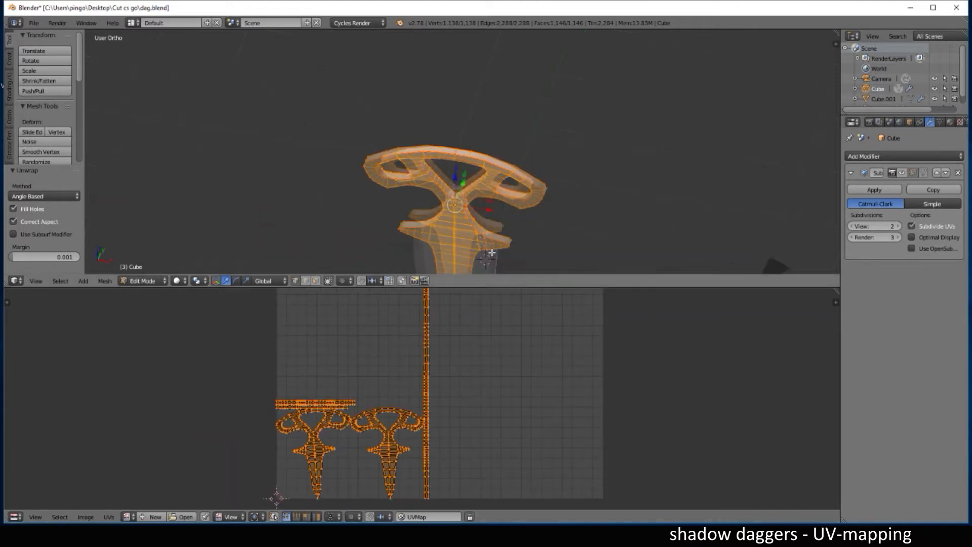
{"action": "middle_click_drag", "start_coordinate": [500, 235], "coordinate": [540, 212]}
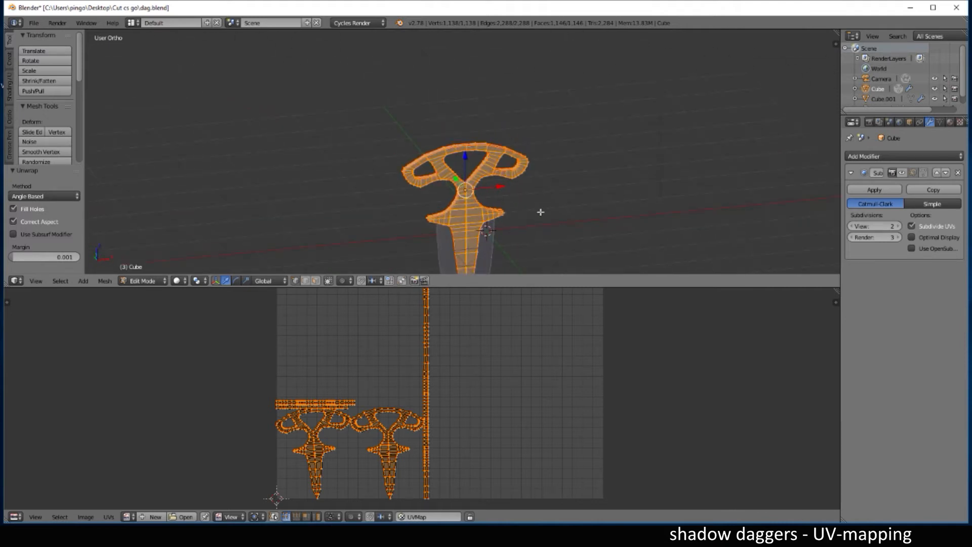
- Show the whole dagger in front orthographic view against the reference image and save the project file
{"action": "scroll", "coordinate": [517, 205], "scroll_direction": "up", "scroll_amount": 7}
{"action": "scroll", "coordinate": [515, 206], "scroll_direction": "down", "scroll_amount": 4}
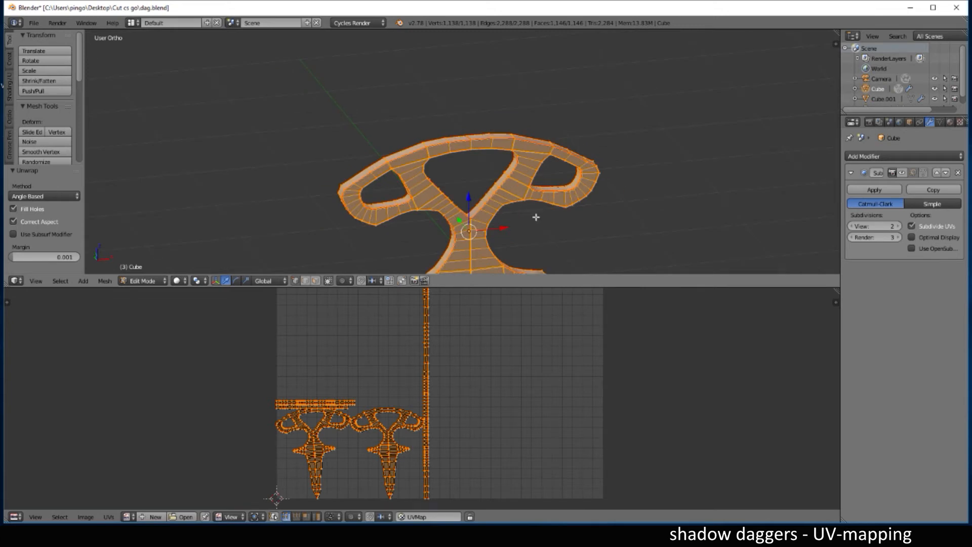
{"action": "key", "text": "KP_1"}
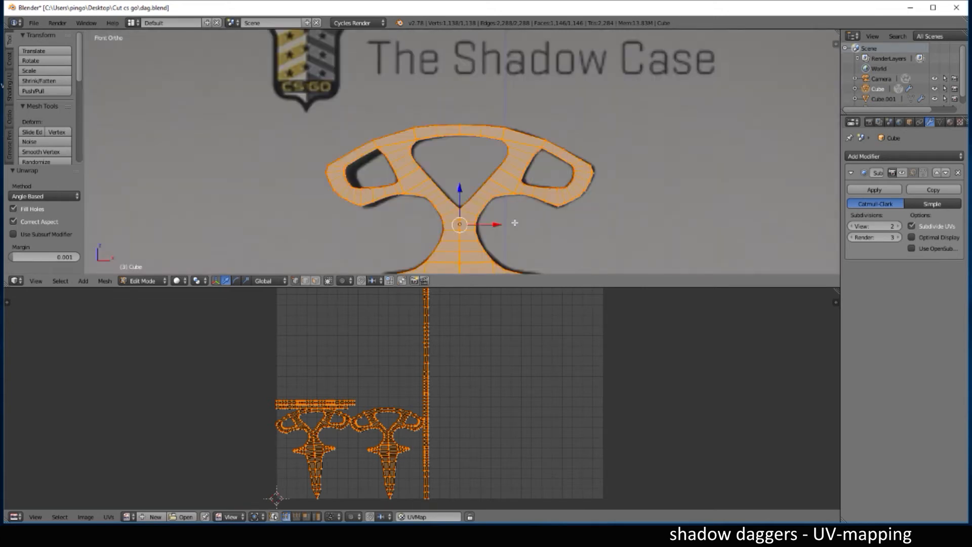
{"action": "middle_click_drag", "start_coordinate": [514, 222], "coordinate": [496, 85], "text": "shift"}
{"action": "scroll", "coordinate": [499, 91], "scroll_direction": "down", "scroll_amount": 5}
{"action": "key", "text": "ctrl+s"}
{"action": "left_click", "coordinate": [527, 170]}
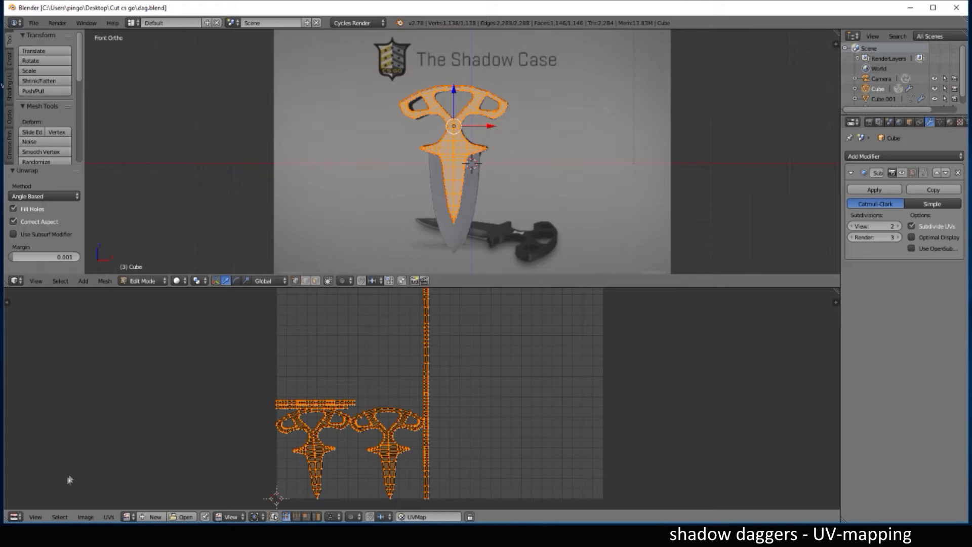
- Keep the UV/Image Editor as the editor for the layout, reselect the entire handle mesh and unwrap it again
{"action": "left_click", "coordinate": [16, 517]}
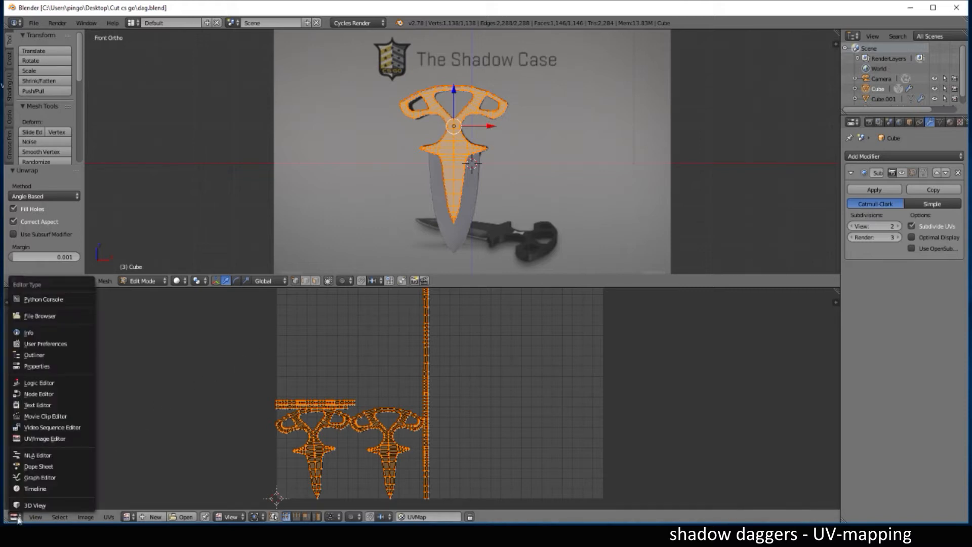
{"action": "left_click", "coordinate": [37, 437]}
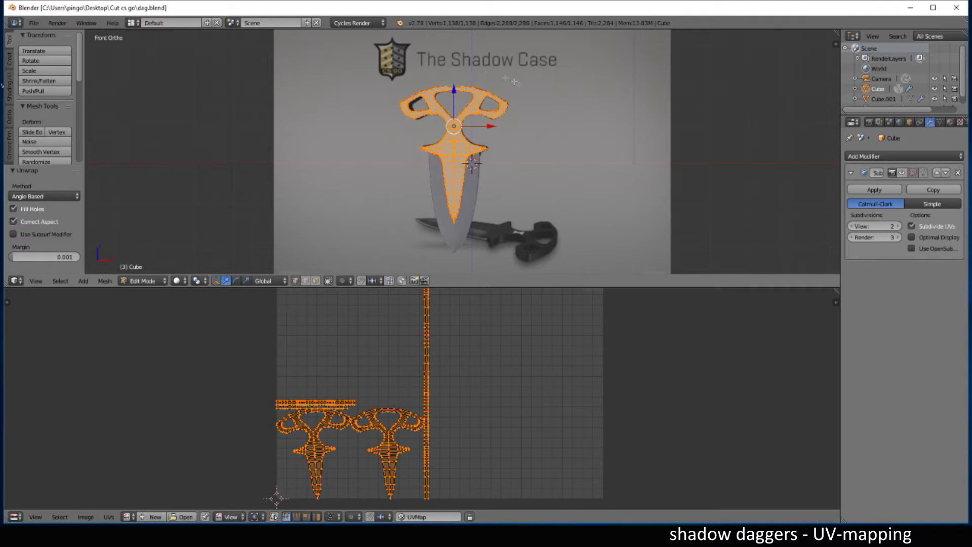
{"action": "scroll", "coordinate": [522, 147], "scroll_direction": "up", "scroll_amount": 4}
{"action": "scroll", "coordinate": [522, 147], "scroll_direction": "down", "scroll_amount": 4}
{"action": "key", "text": "a"}
{"action": "key", "text": "a"}
{"action": "key", "text": "u"}
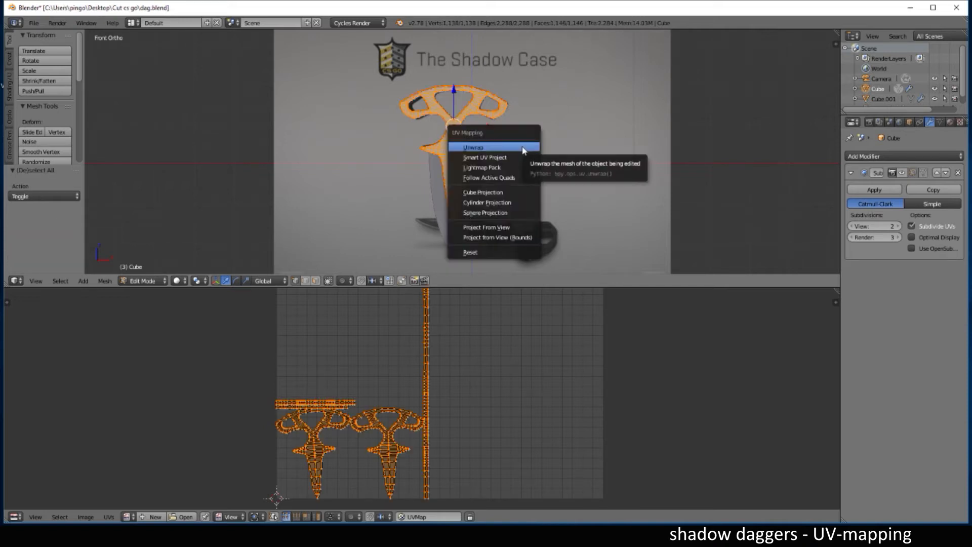
{"action": "left_click", "coordinate": [522, 147]}
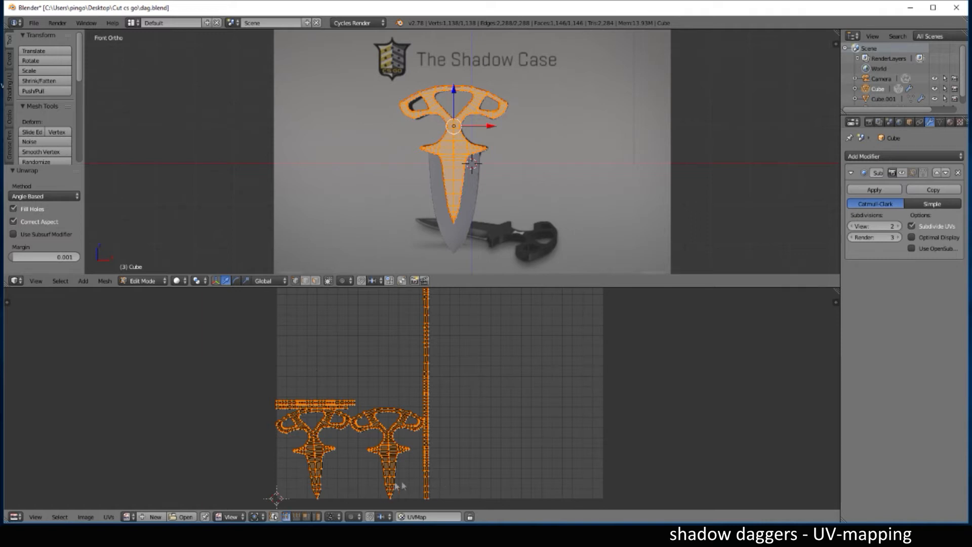
- Export the handle's UV layout as a PNG image named dag-layout-manche.png in the Cut cs go folder
{"action": "scroll", "coordinate": [522, 399], "scroll_direction": "down", "scroll_amount": 2}
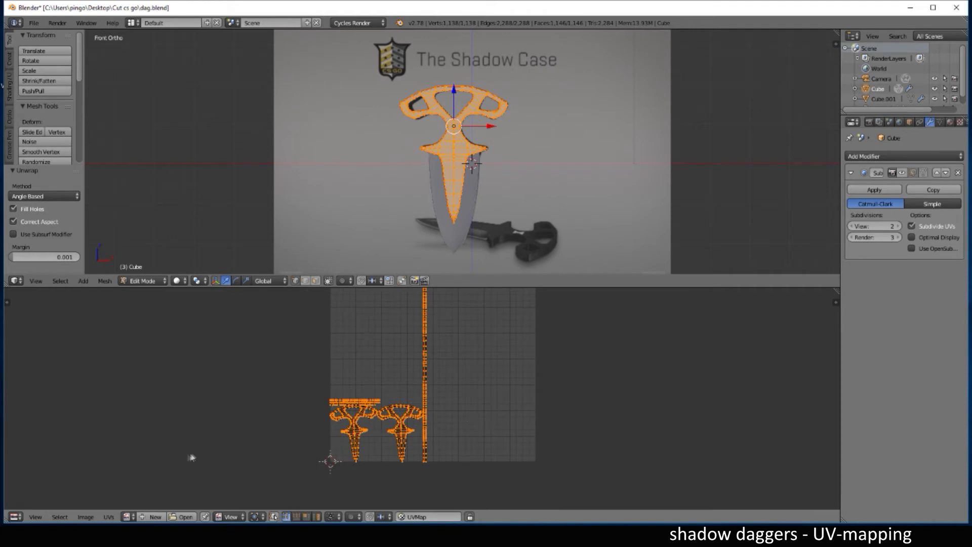
{"action": "left_click", "coordinate": [109, 517]}
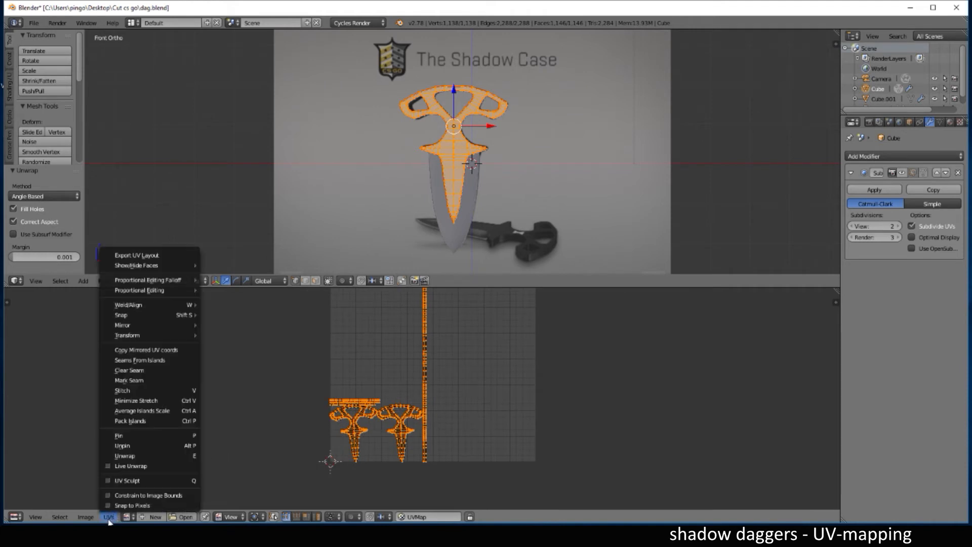
{"action": "left_click", "coordinate": [152, 255]}
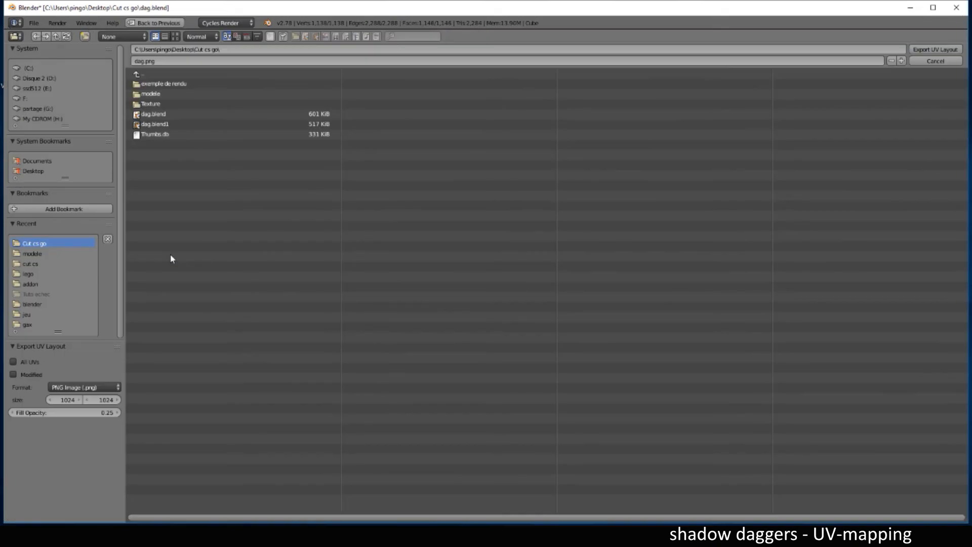
{"action": "left_click", "coordinate": [142, 62]}
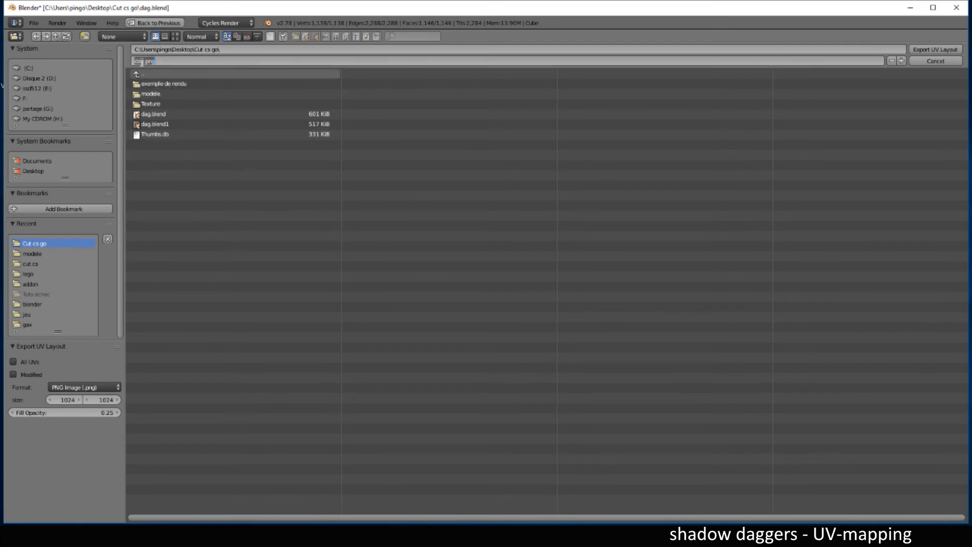
{"action": "left_click", "coordinate": [144, 61]}
{"action": "type", "text": "-layout"}
{"action": "type", "text": "-manche"}
{"action": "left_click", "coordinate": [932, 51]}
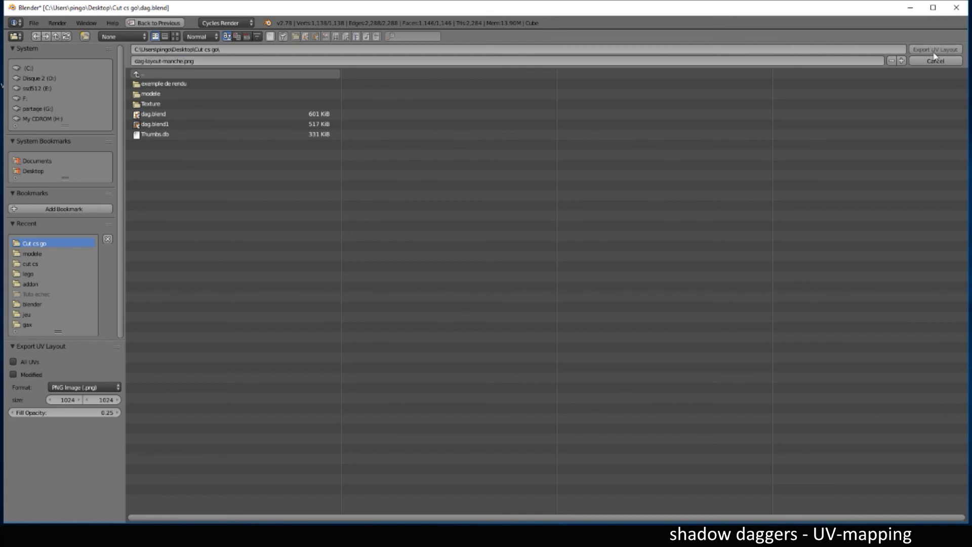